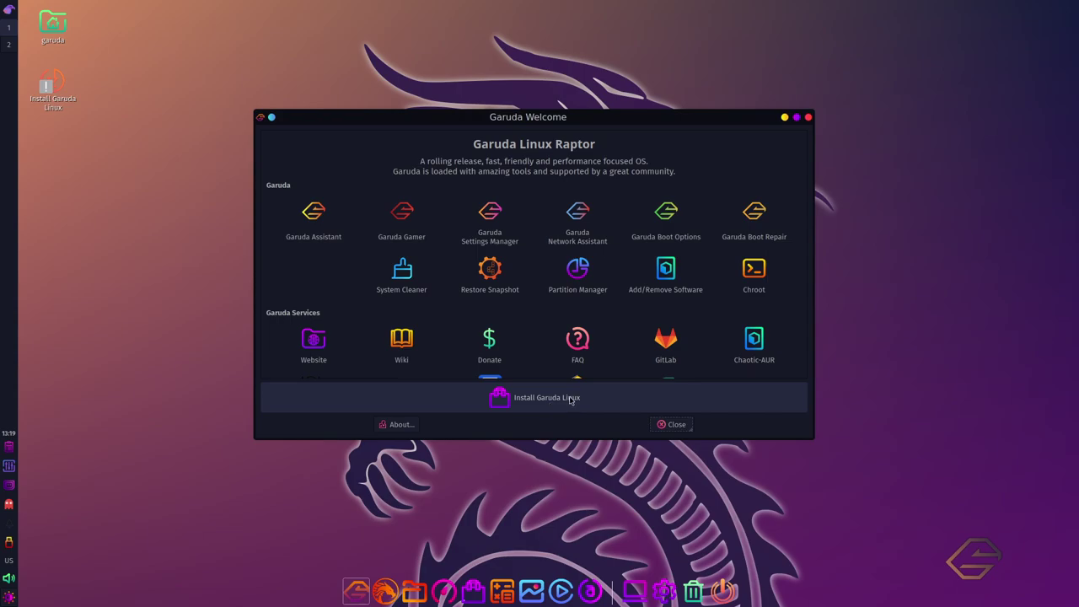
Step: Dismiss the Garuda Welcome window and set the panel's position to Top of desktop with one row
{"action": "left_click", "coordinate": [679, 426]}
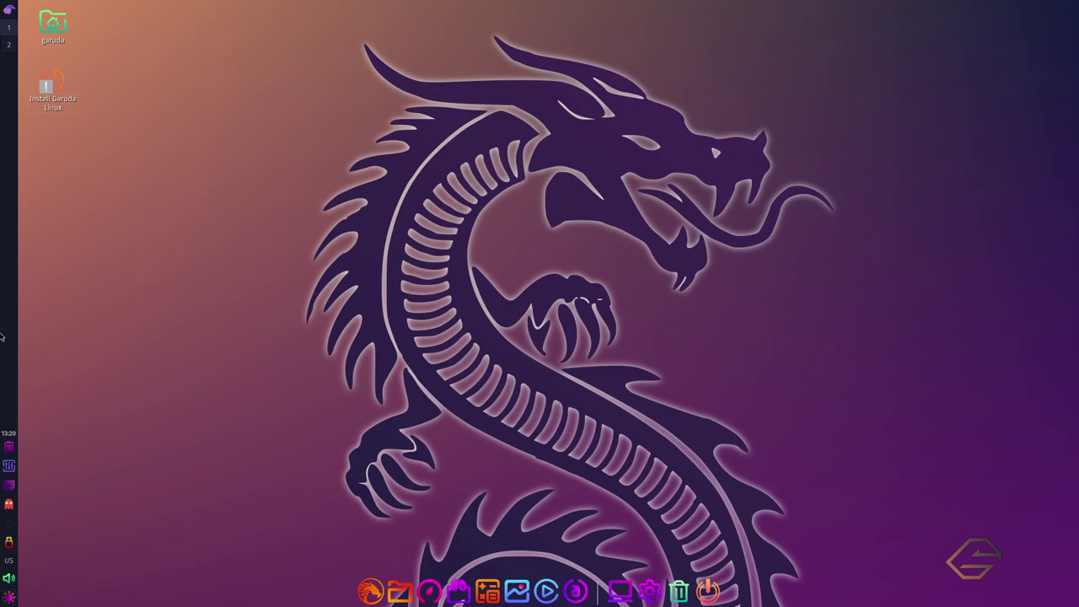
{"action": "right_click", "coordinate": [6, 260]}
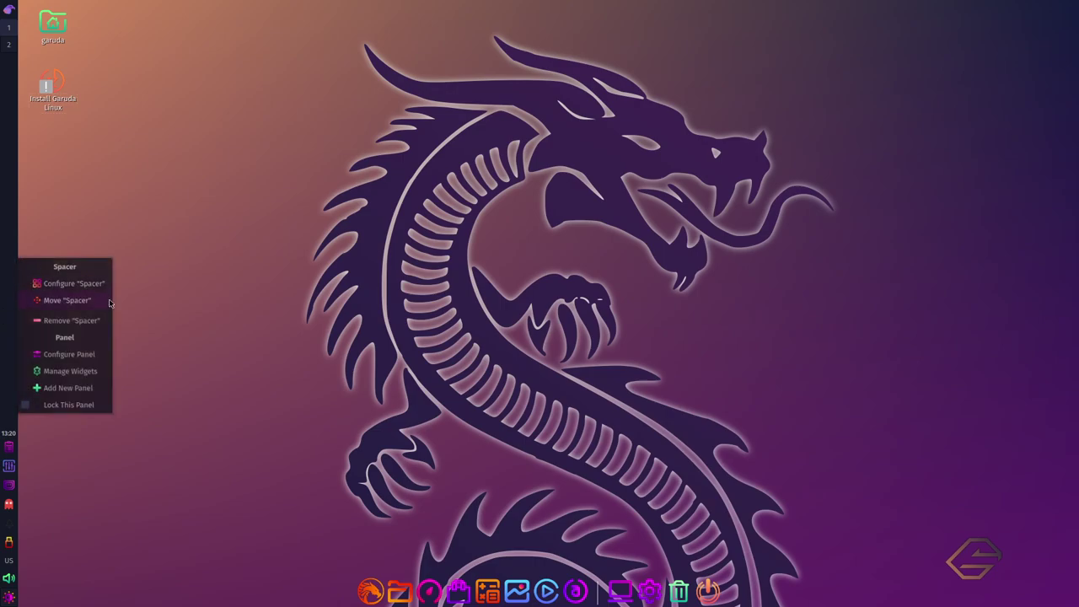
{"action": "left_click", "coordinate": [75, 354]}
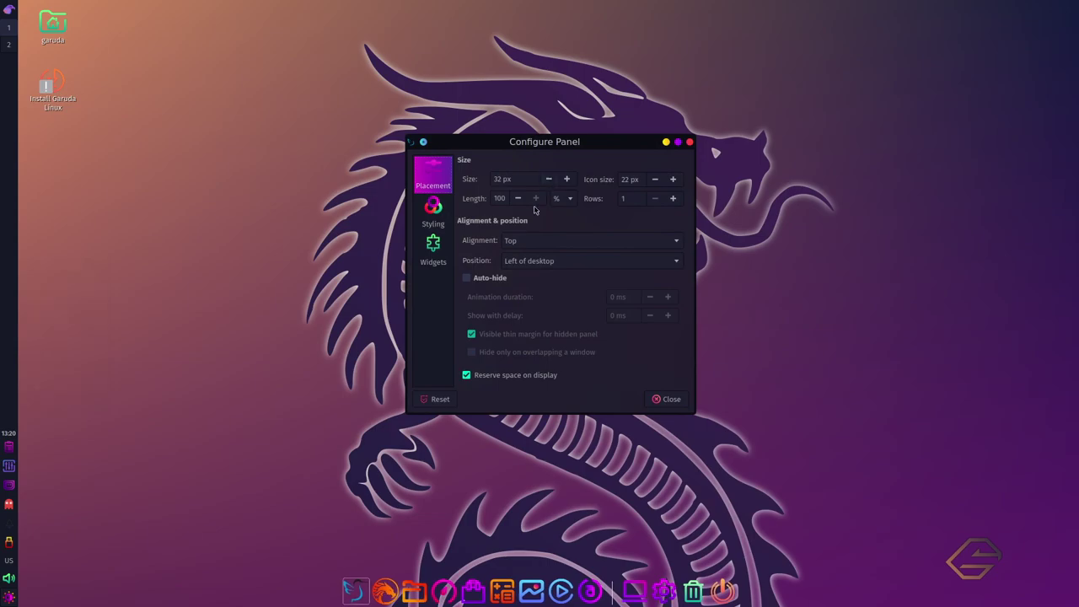
{"action": "left_click", "coordinate": [572, 263]}
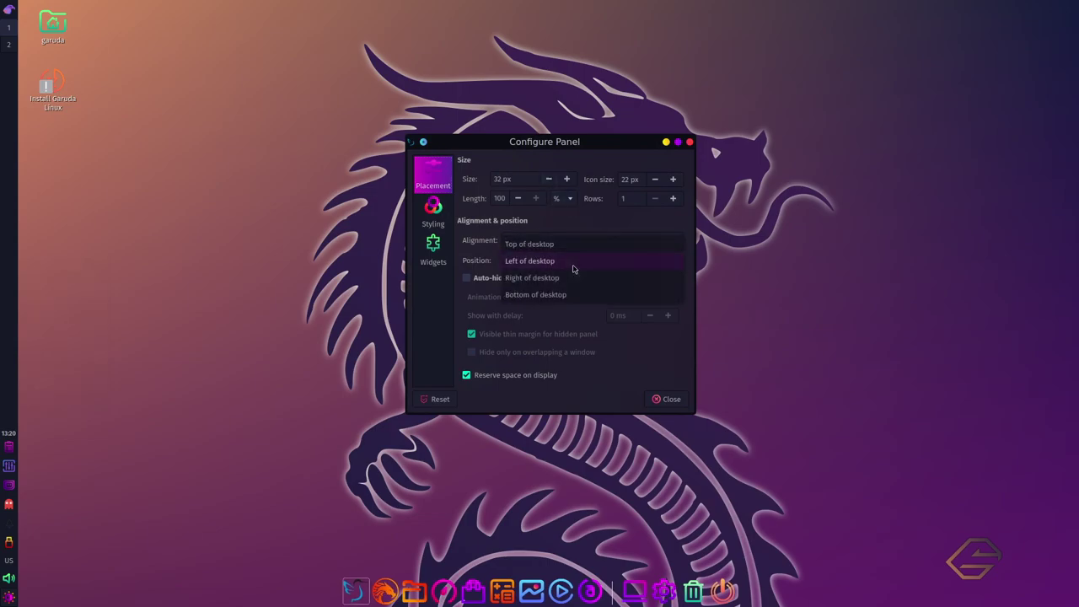
{"action": "left_click", "coordinate": [558, 245]}
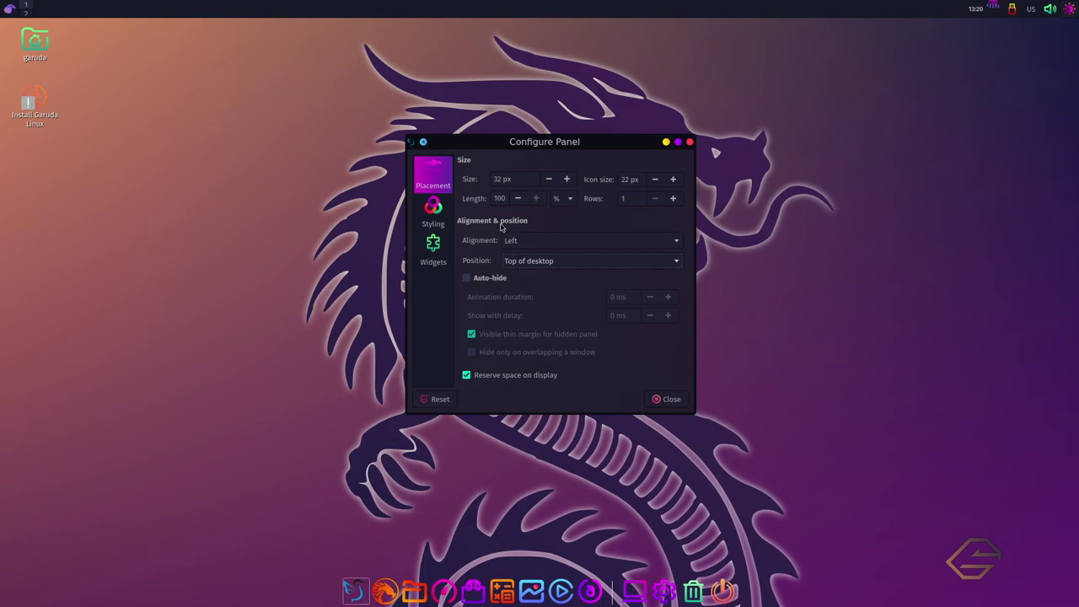
{"action": "left_click", "coordinate": [671, 200]}
{"action": "left_click", "coordinate": [657, 199]}
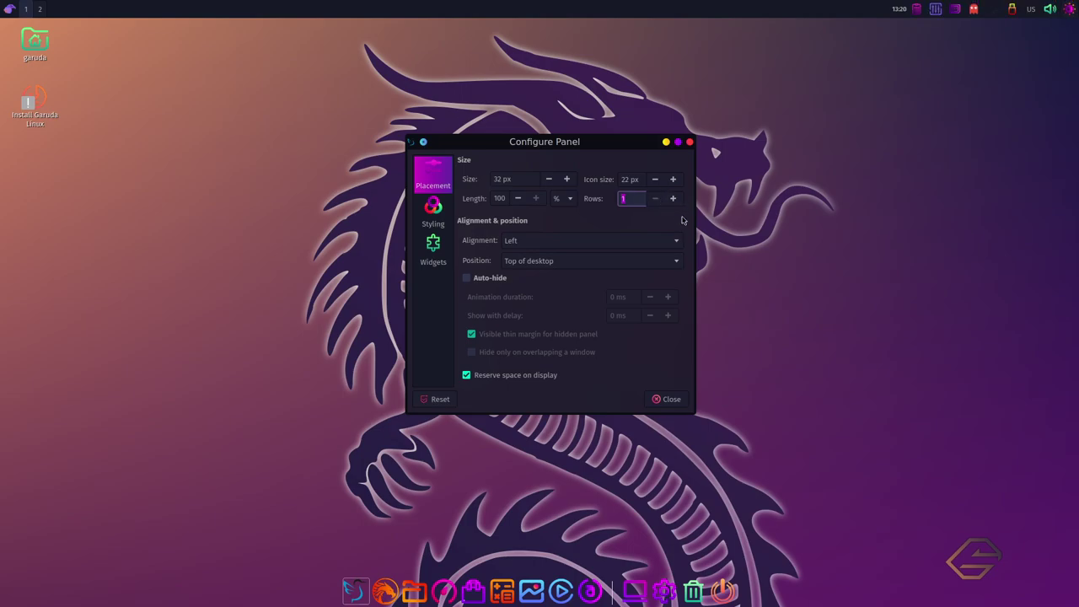
{"action": "left_click", "coordinate": [670, 399]}
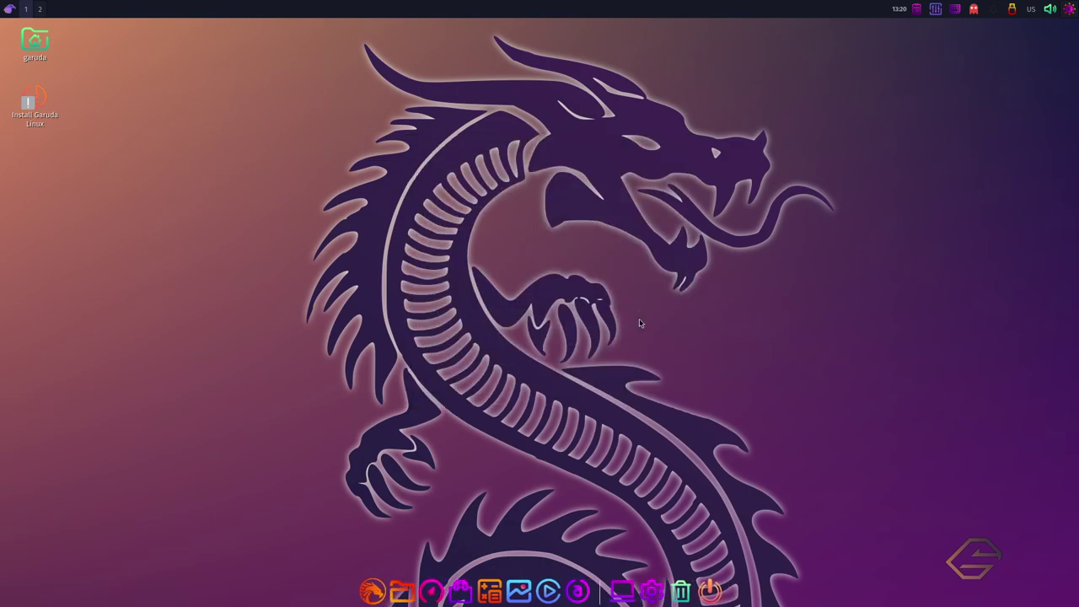
Step: Lower the top panel's background opacity to about half in its styling settings
{"action": "right_click", "coordinate": [570, 10]}
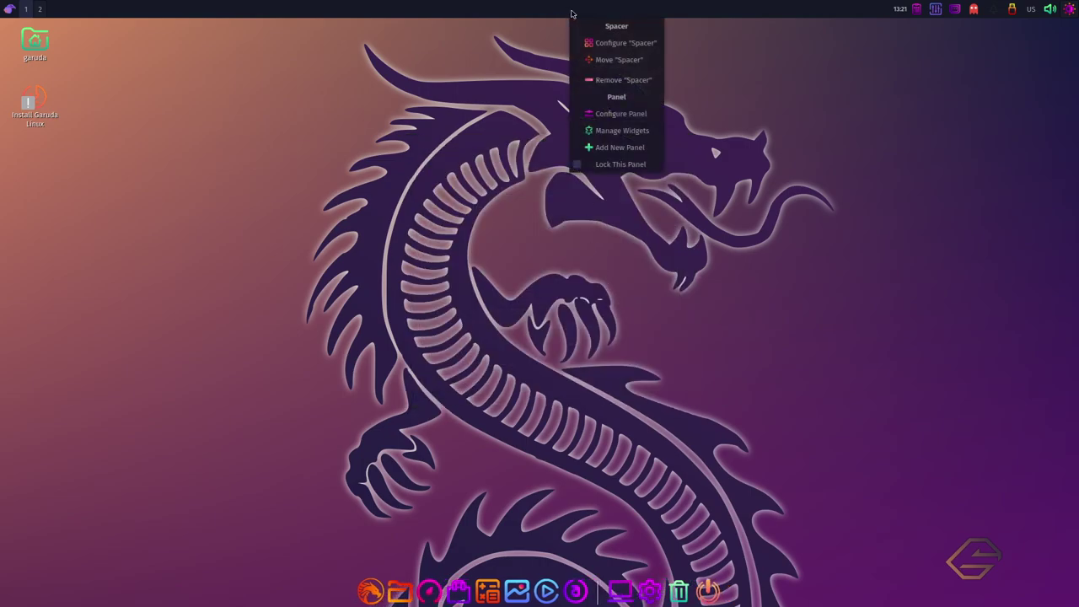
{"action": "left_click", "coordinate": [624, 114]}
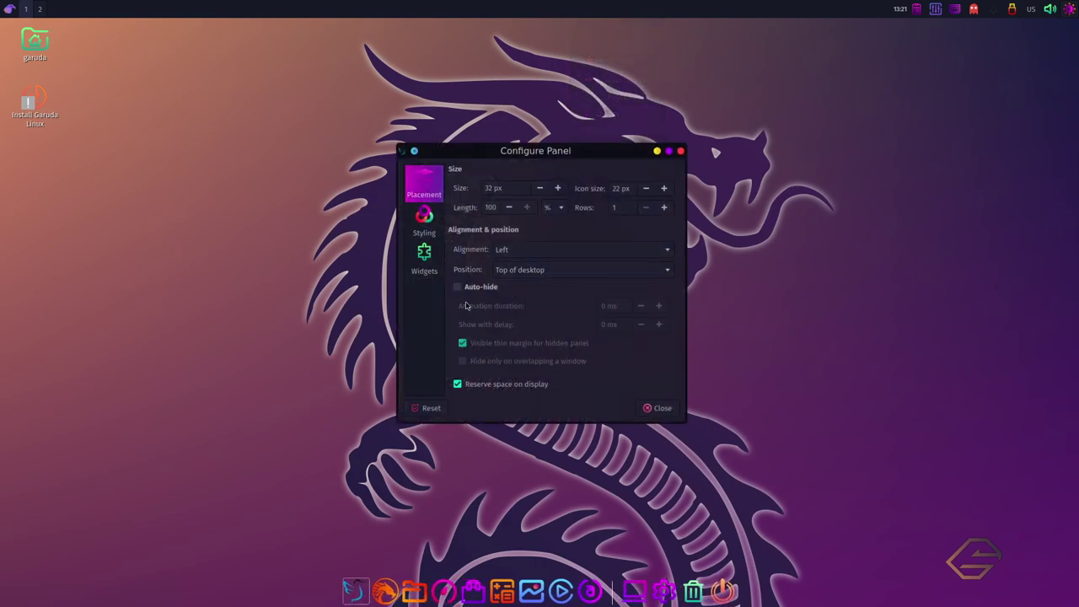
{"action": "left_click", "coordinate": [424, 221]}
{"action": "left_click", "coordinate": [601, 192]}
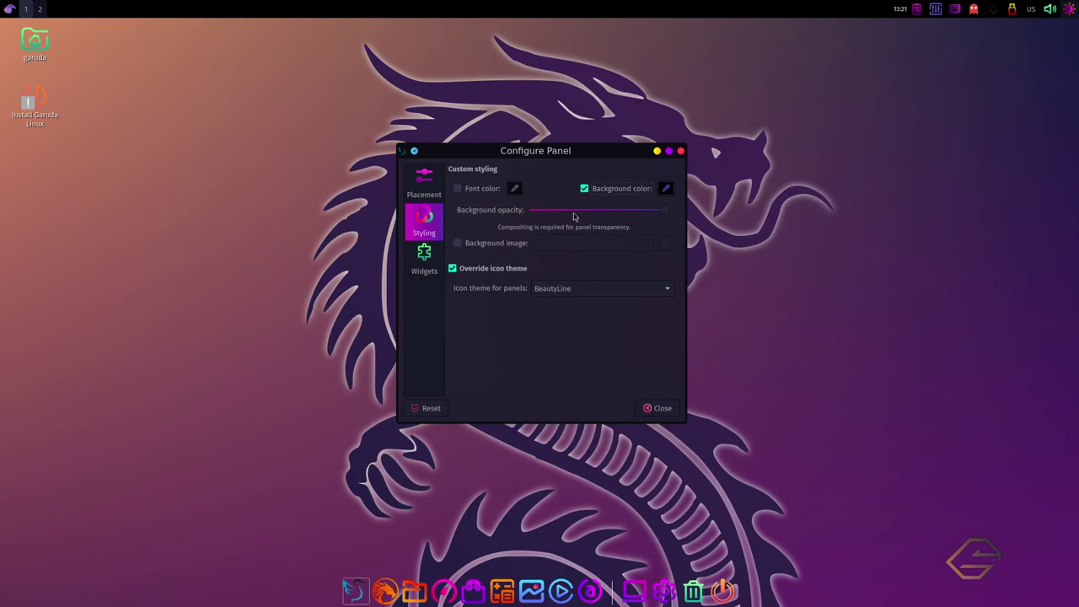
{"action": "left_click_drag", "start_coordinate": [601, 211], "coordinate": [589, 212]}
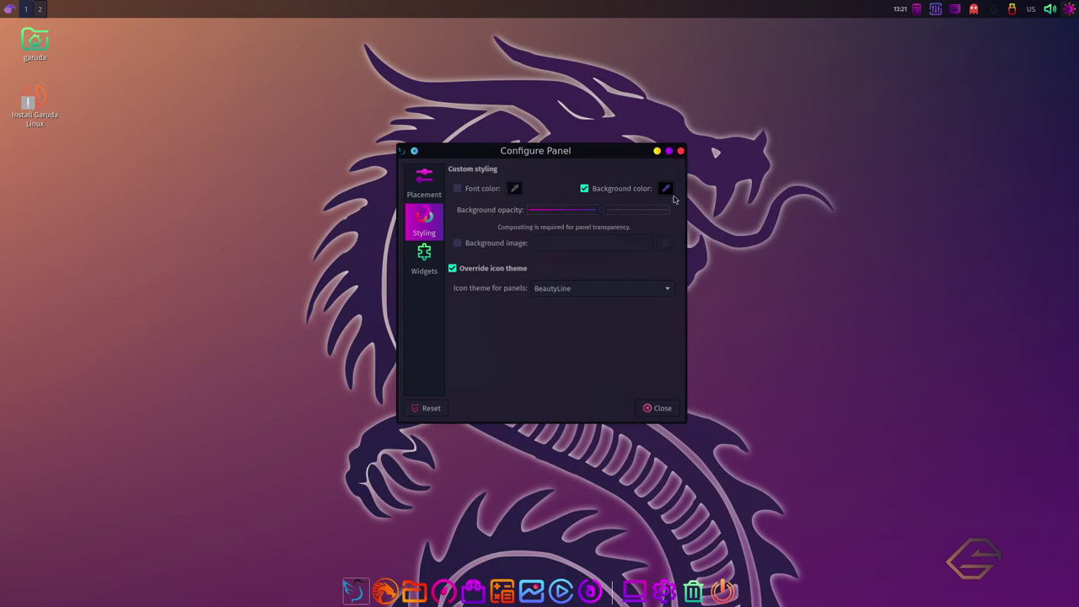
{"action": "left_click", "coordinate": [662, 408]}
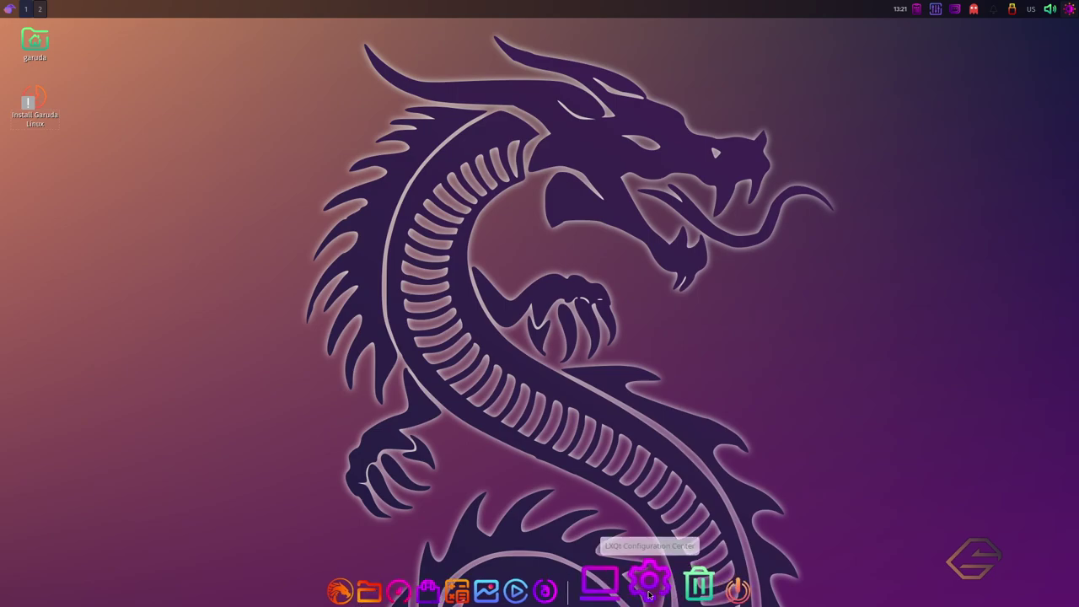
Step: Open the LXQt Configuration Center and enlarge its window to fit both LXQt Settings and Other Settings
{"action": "left_click", "coordinate": [649, 595]}
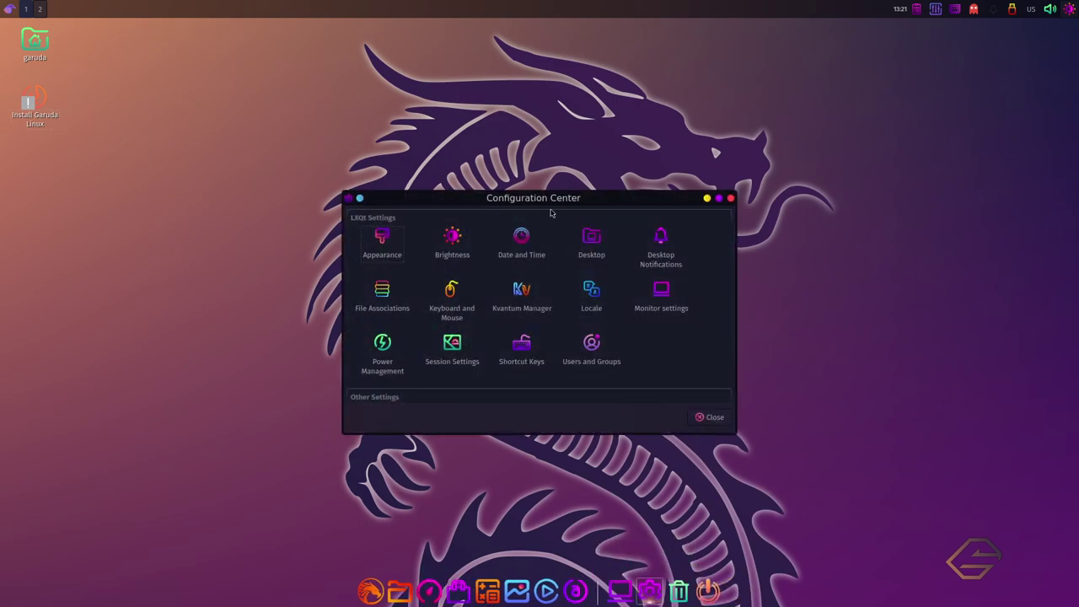
{"action": "left_click_drag", "start_coordinate": [609, 201], "coordinate": [632, 135]}
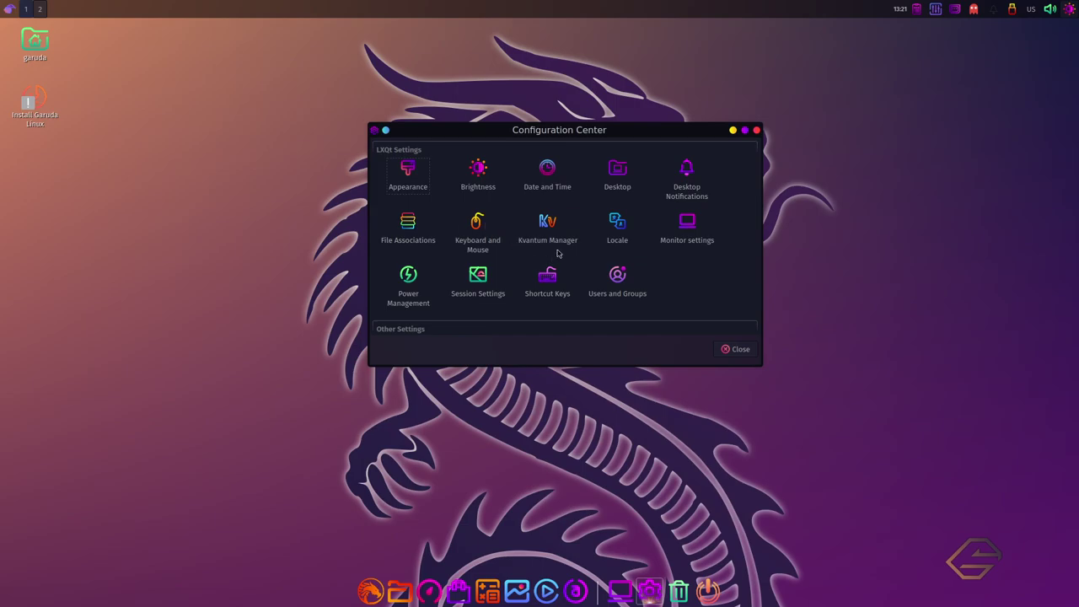
{"action": "scroll", "coordinate": [679, 258], "scroll_direction": "down", "scroll_amount": 2}
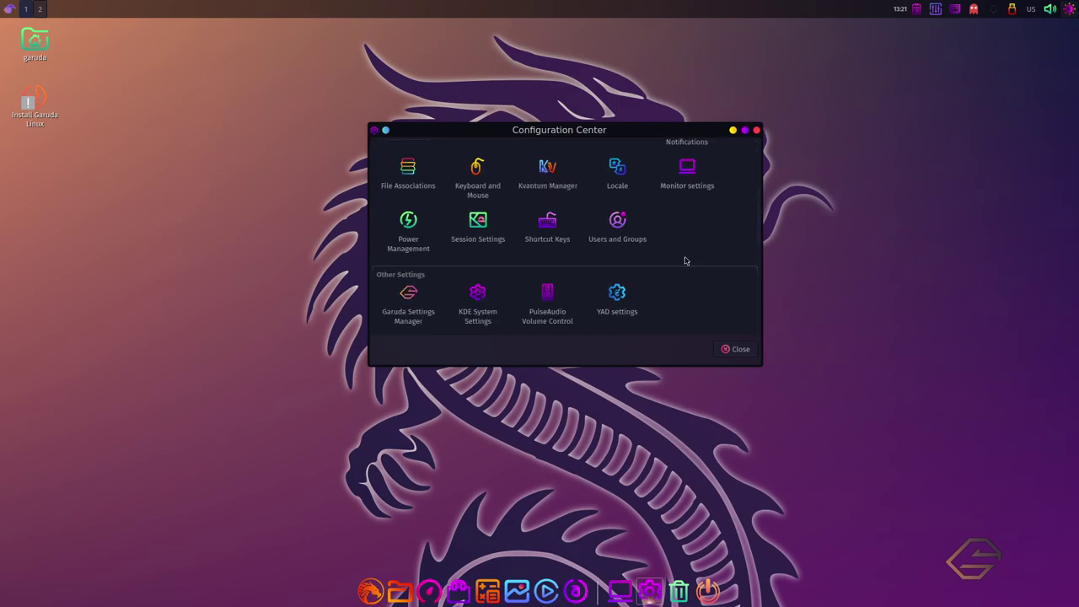
{"action": "scroll", "coordinate": [685, 261], "scroll_direction": "up", "scroll_amount": 2}
{"action": "scroll", "coordinate": [686, 260], "scroll_direction": "down", "scroll_amount": 2}
{"action": "left_click_drag", "start_coordinate": [694, 366], "coordinate": [679, 503]}
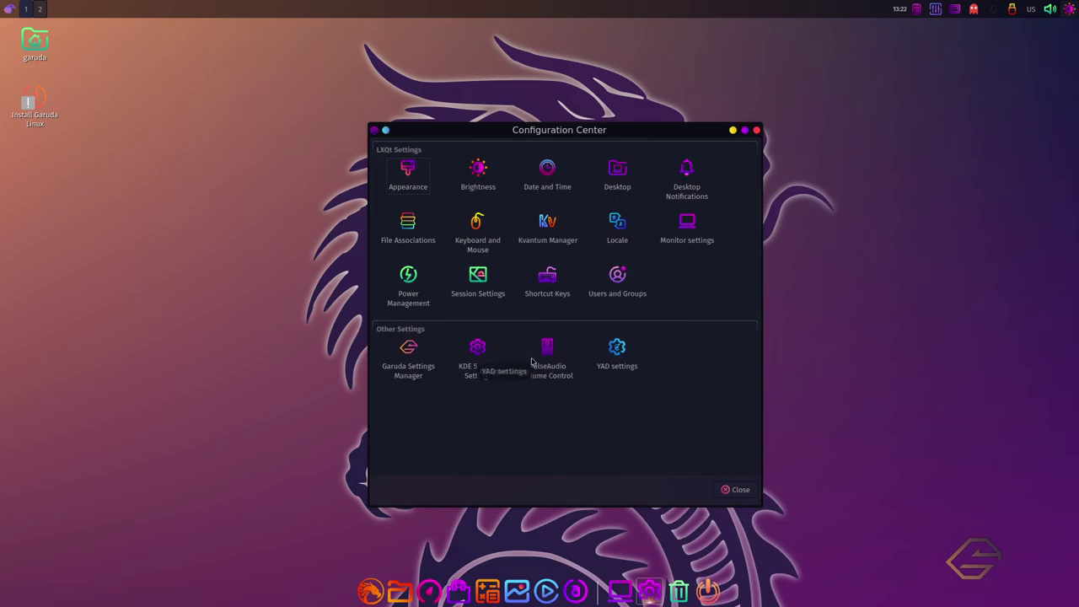
Step: View the KDE System Settings categories and close that window
{"action": "left_click", "coordinate": [493, 358]}
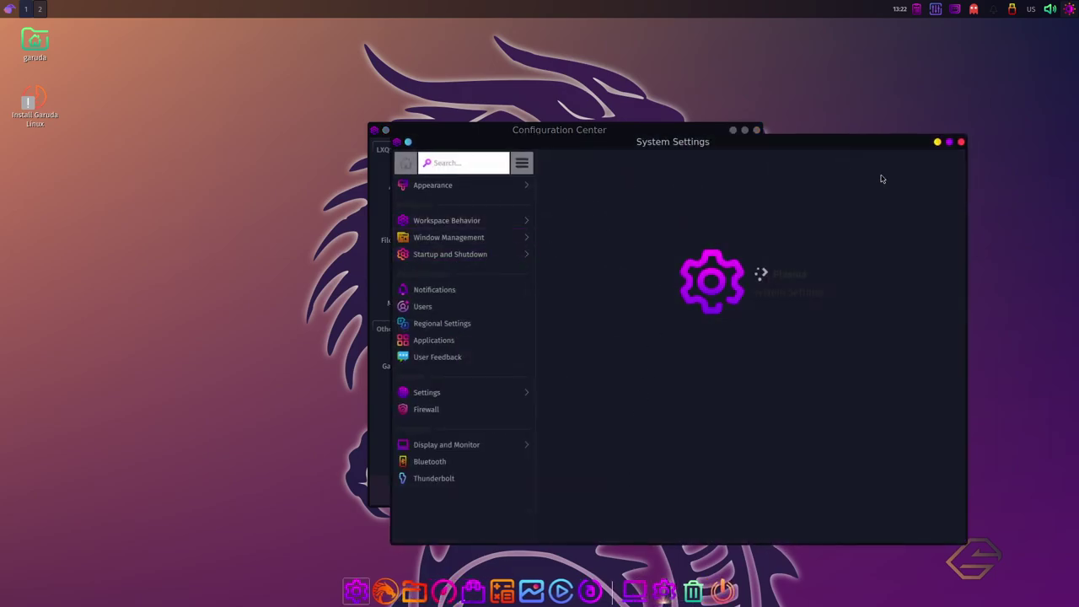
{"action": "left_click", "coordinate": [961, 142]}
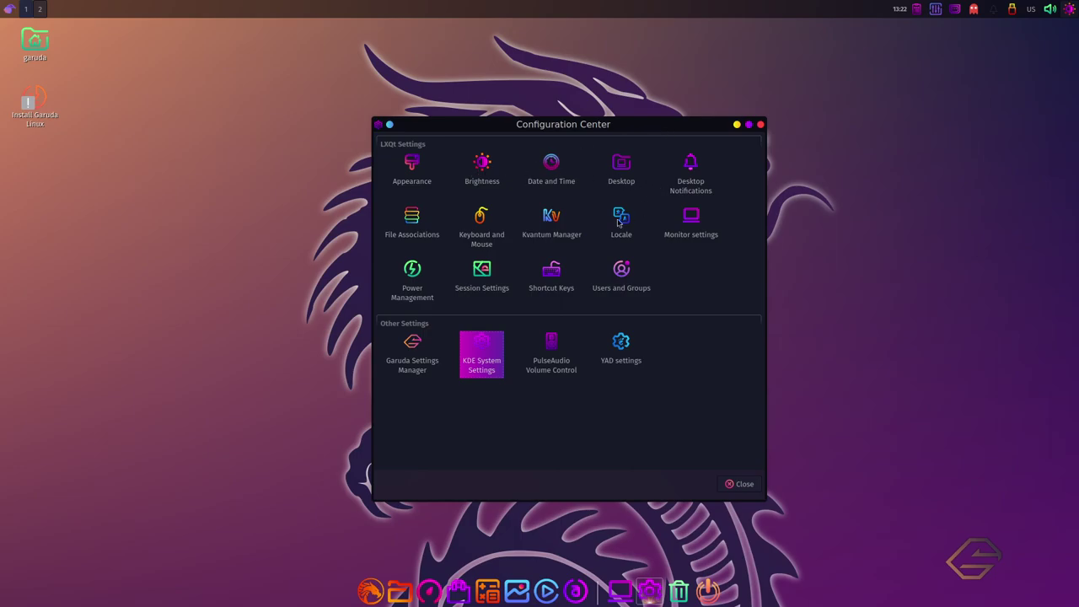
Step: Open the LXQt Appearance Configuration and review the Qt styles, icon themes, LXQt themes and font settings
{"action": "left_click", "coordinate": [424, 179]}
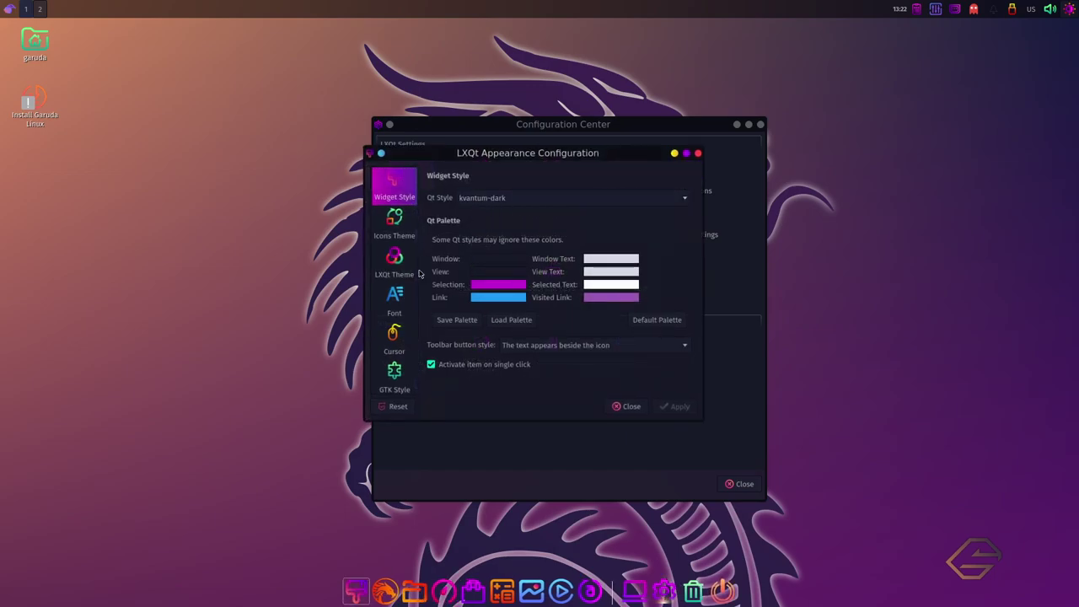
{"action": "left_click_drag", "start_coordinate": [601, 155], "coordinate": [603, 138]}
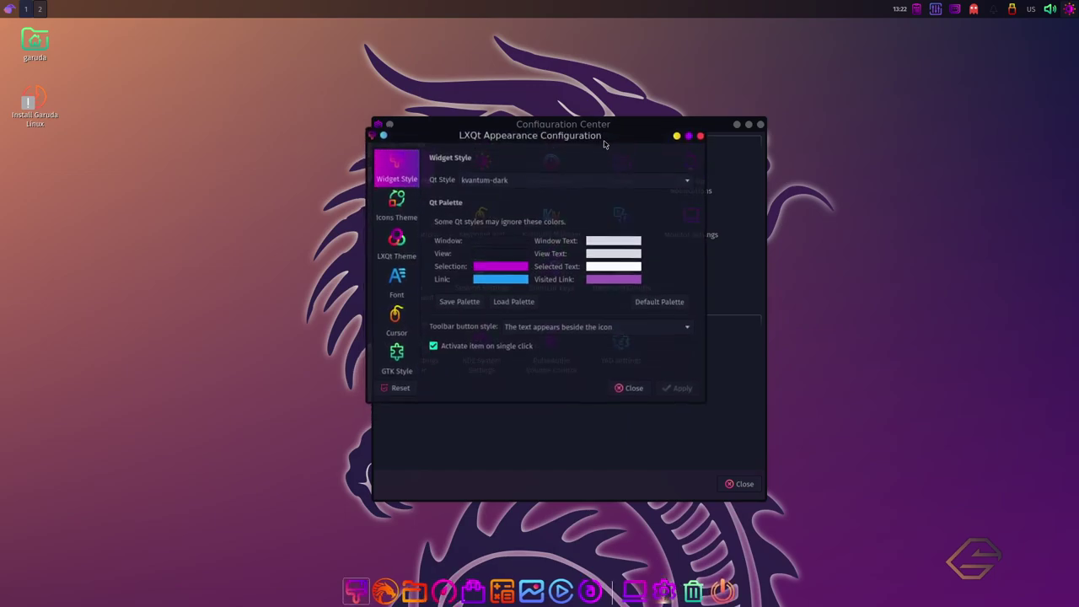
{"action": "left_click", "coordinate": [503, 187]}
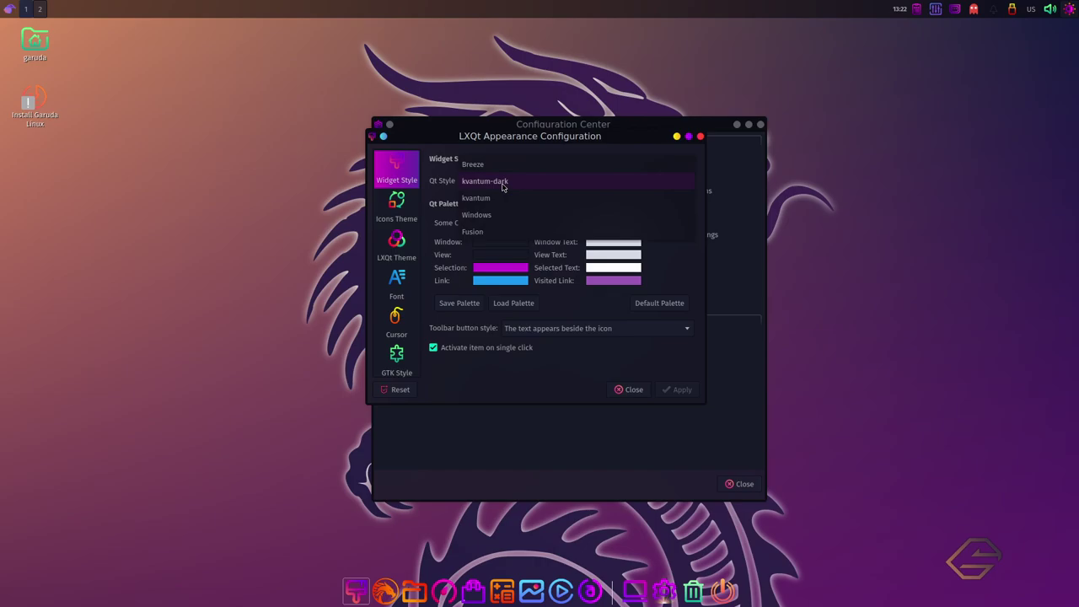
{"action": "left_click", "coordinate": [502, 184]}
{"action": "left_click", "coordinate": [396, 206]}
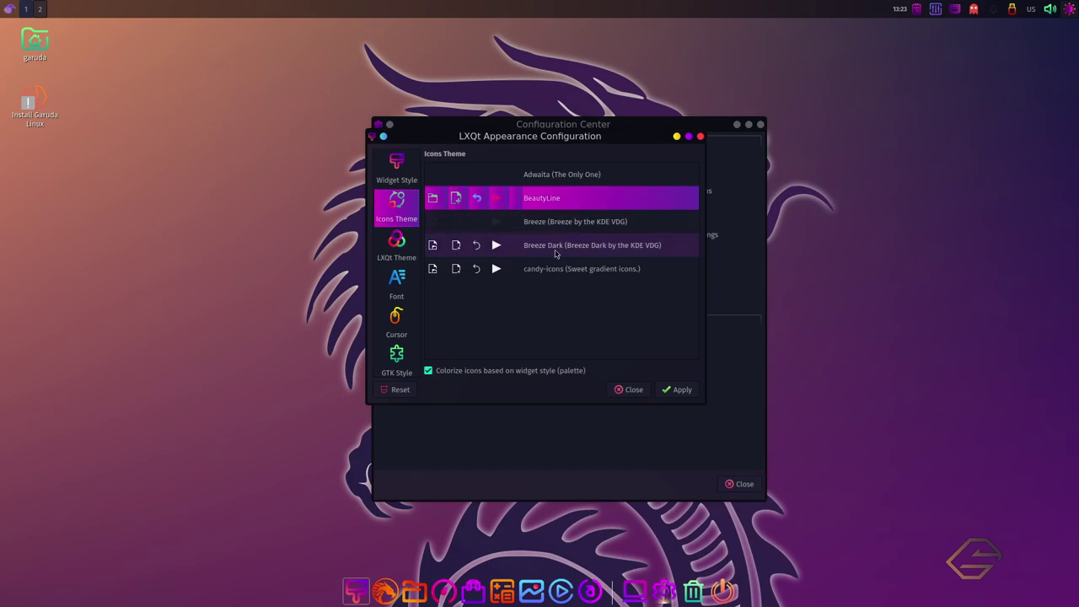
{"action": "left_click", "coordinate": [402, 259]}
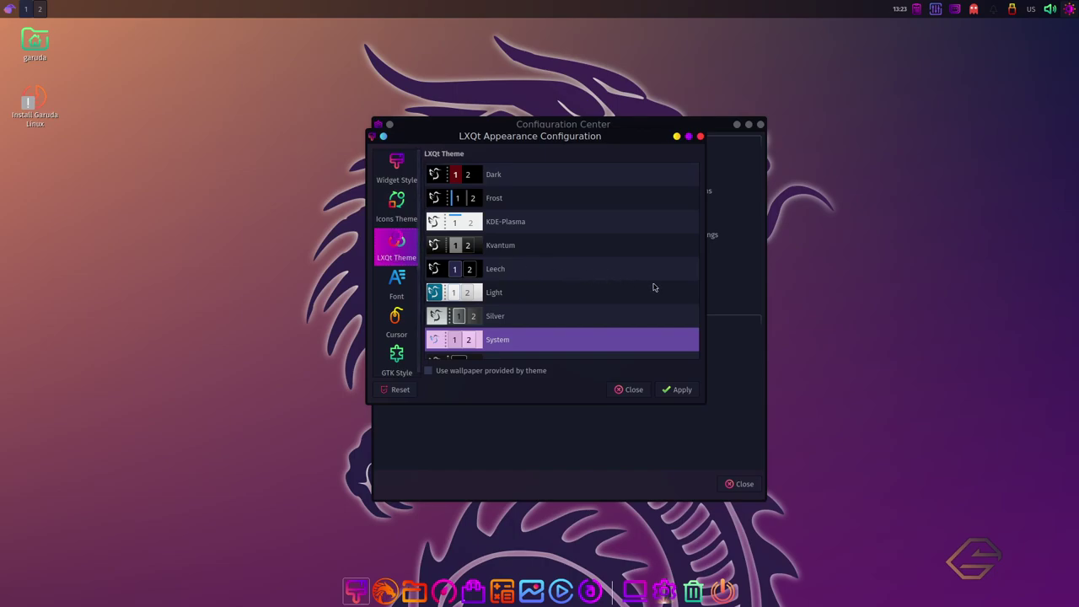
{"action": "scroll", "coordinate": [653, 288], "scroll_direction": "down", "scroll_amount": 1}
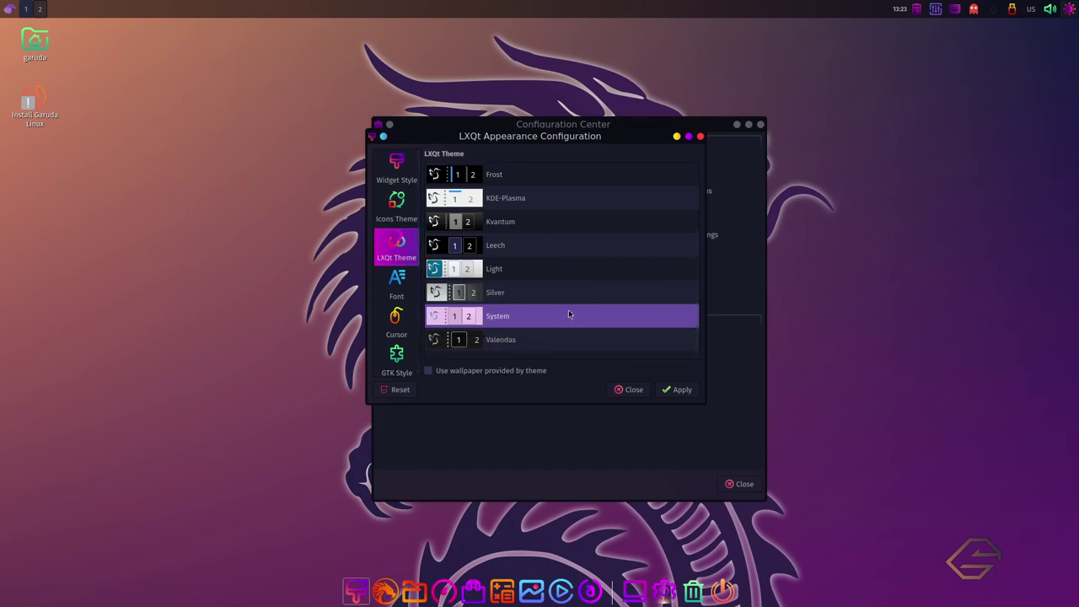
{"action": "left_click", "coordinate": [396, 295]}
Step: Preview the Breeze and Breeze Light cursor themes and apply Breeze as the cursor theme
{"action": "left_click", "coordinate": [403, 321]}
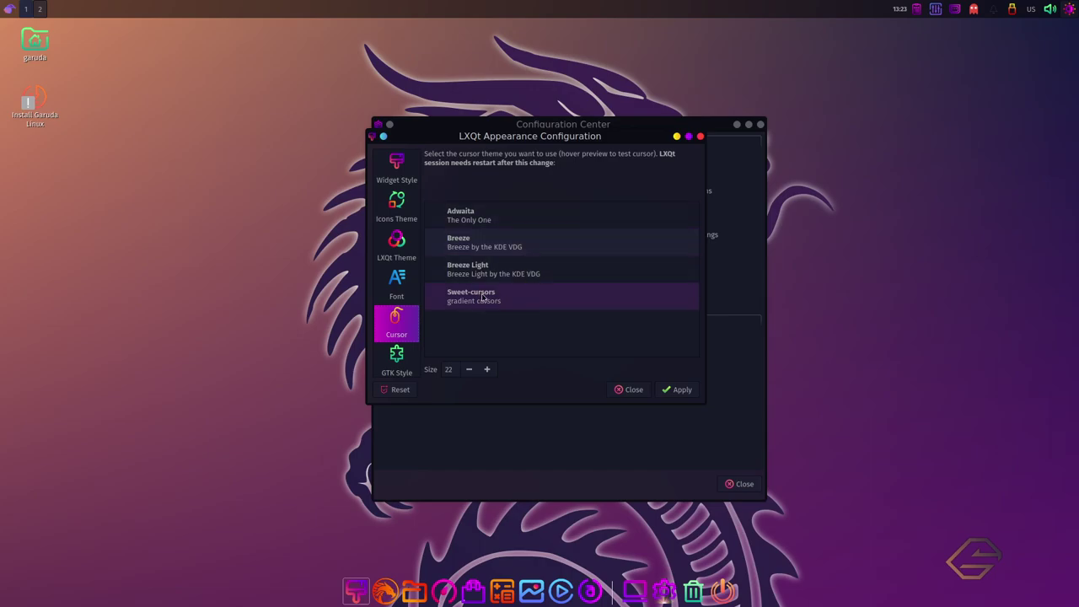
{"action": "left_click", "coordinate": [505, 250]}
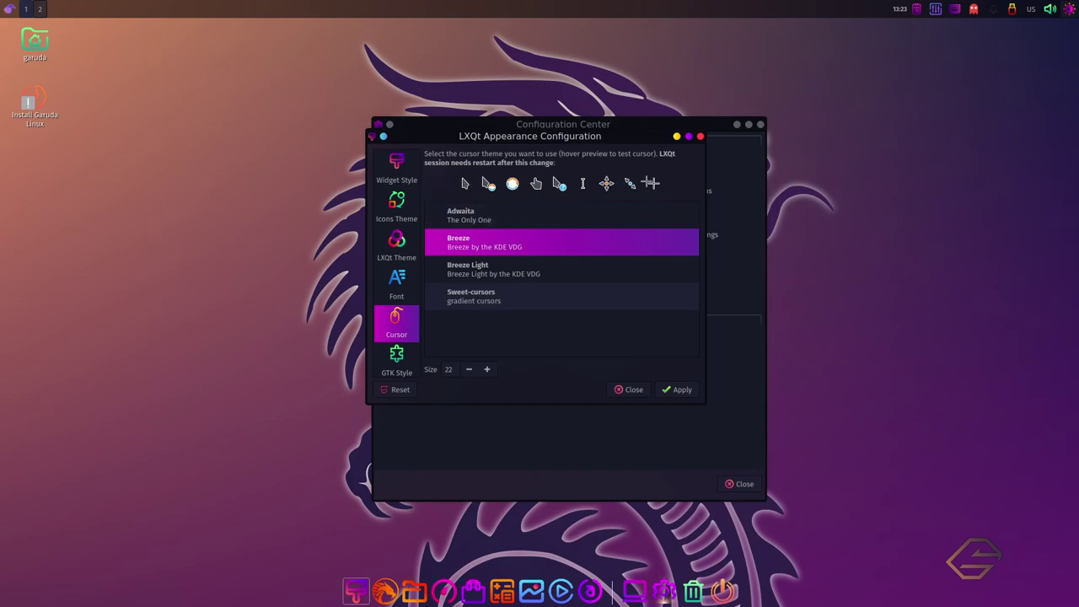
{"action": "left_click", "coordinate": [482, 276]}
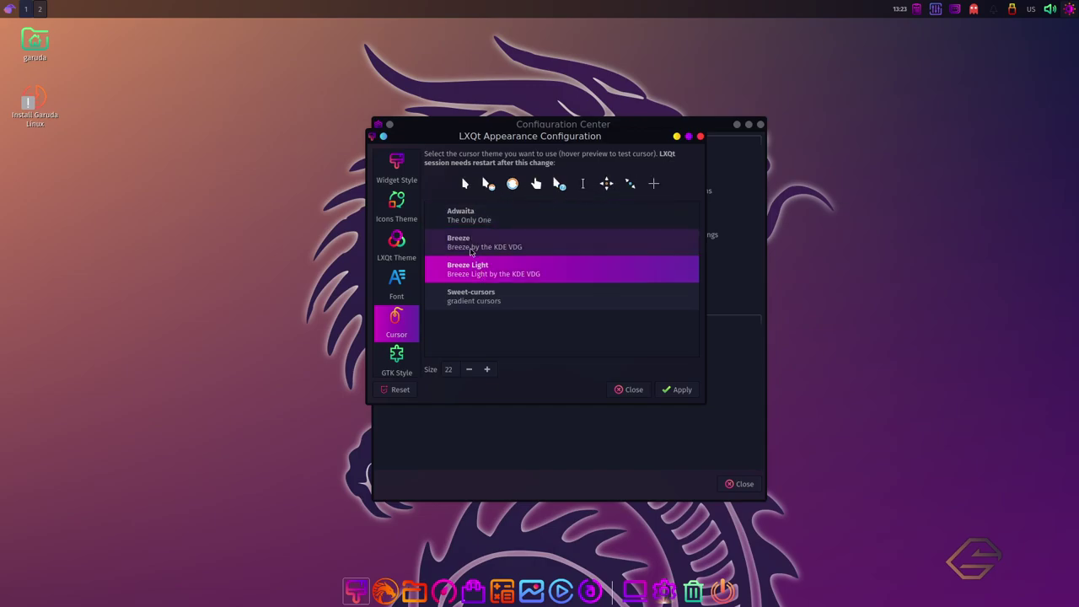
{"action": "left_click", "coordinate": [471, 251]}
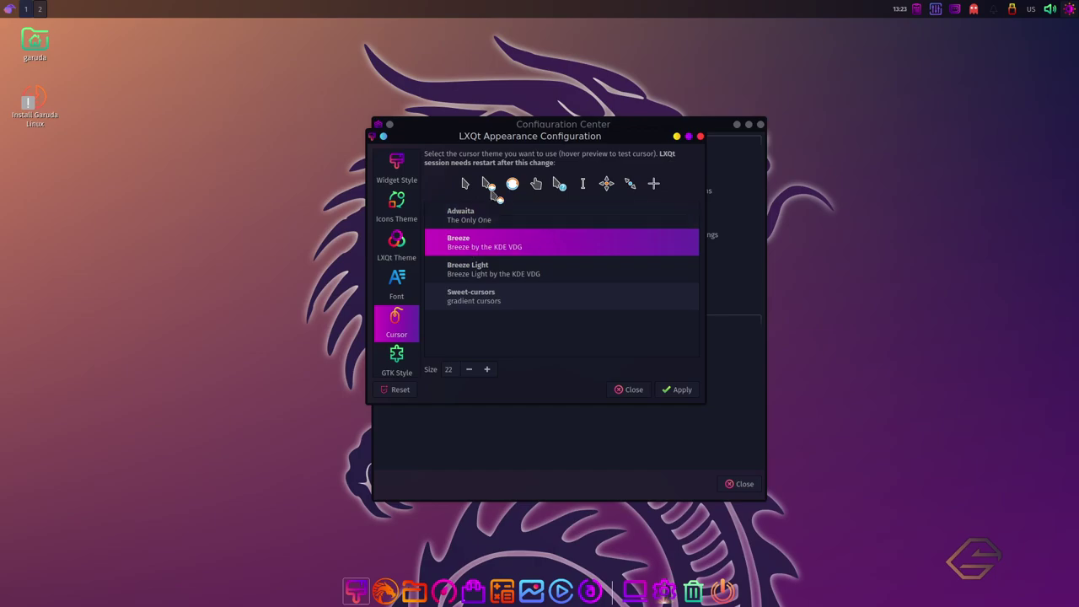
{"action": "left_click", "coordinate": [684, 392]}
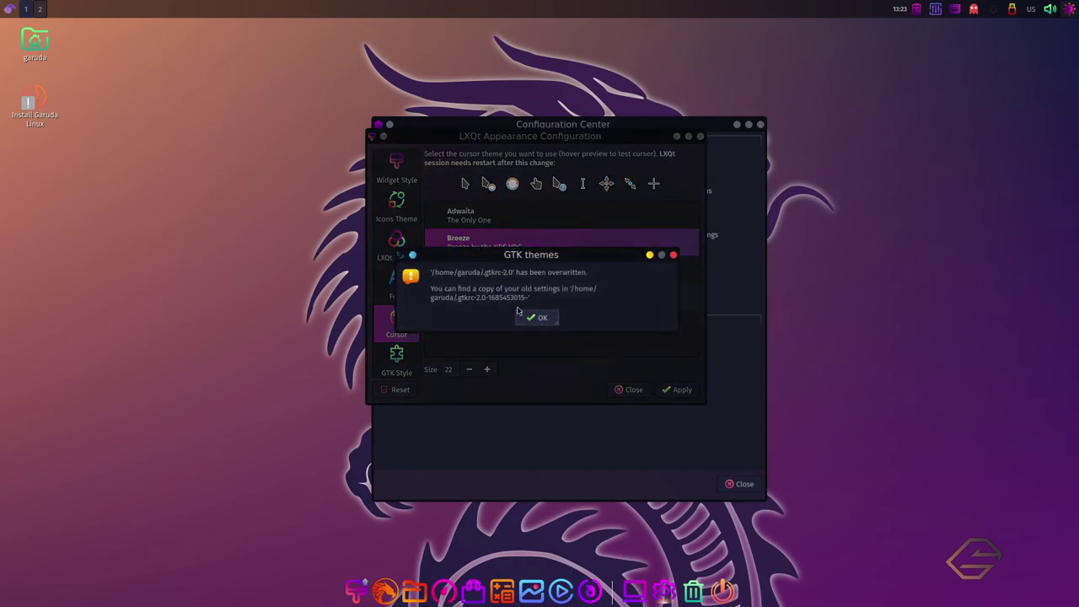
{"action": "left_click", "coordinate": [542, 319]}
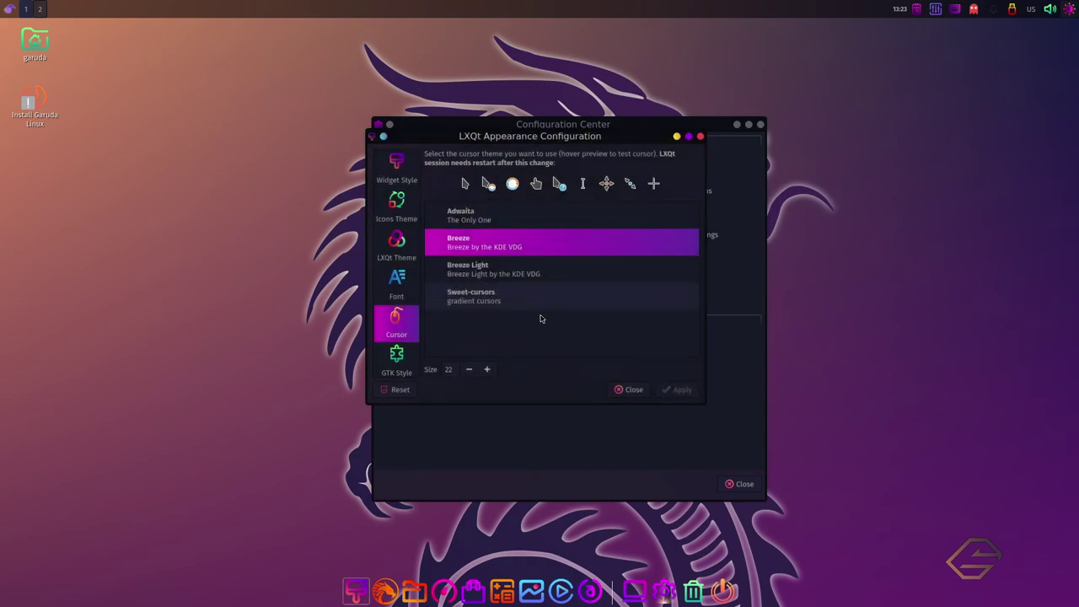
Step: Compare the Breeze Light cursor theme with Breeze again and reselect Breeze
{"action": "left_click", "coordinate": [496, 262]}
{"action": "left_click", "coordinate": [479, 248]}
{"action": "left_click", "coordinate": [682, 389]}
{"action": "left_click", "coordinate": [498, 273]}
{"action": "left_click", "coordinate": [482, 246]}
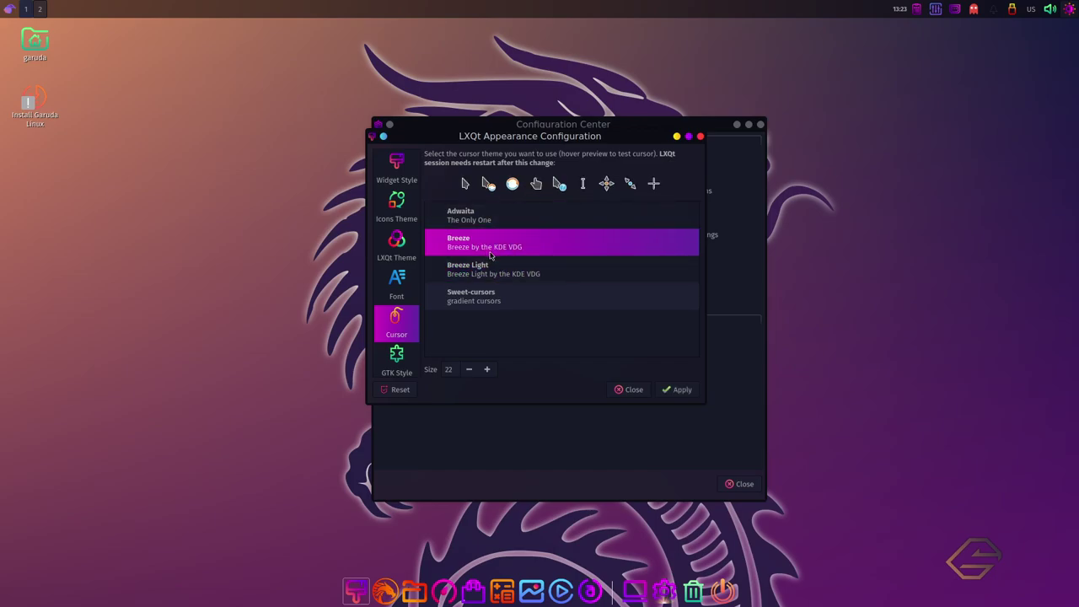
Step: Apply the appearance settings with the Sweet-Dark GTK themes and close the appearance and Configuration Center windows
{"action": "left_click", "coordinate": [406, 358]}
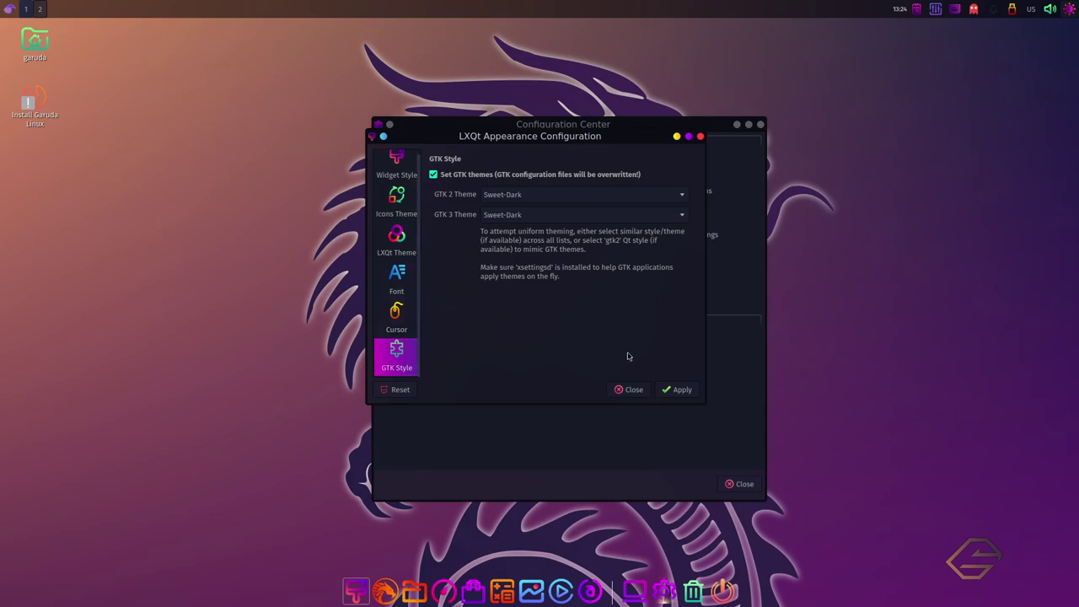
{"action": "left_click", "coordinate": [680, 390]}
{"action": "left_click", "coordinate": [634, 390]}
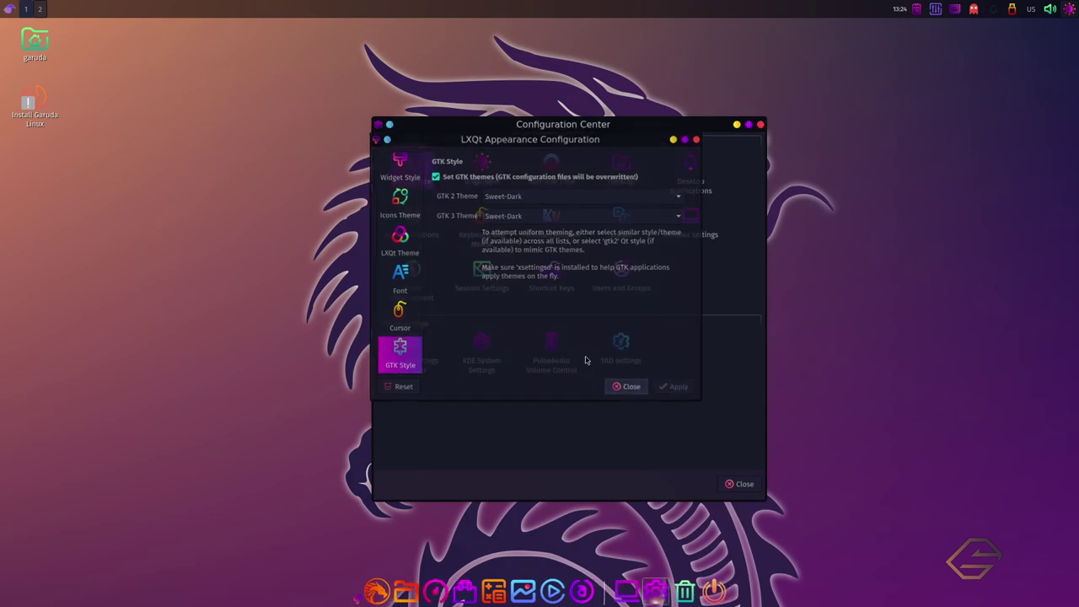
{"action": "left_click", "coordinate": [741, 483]}
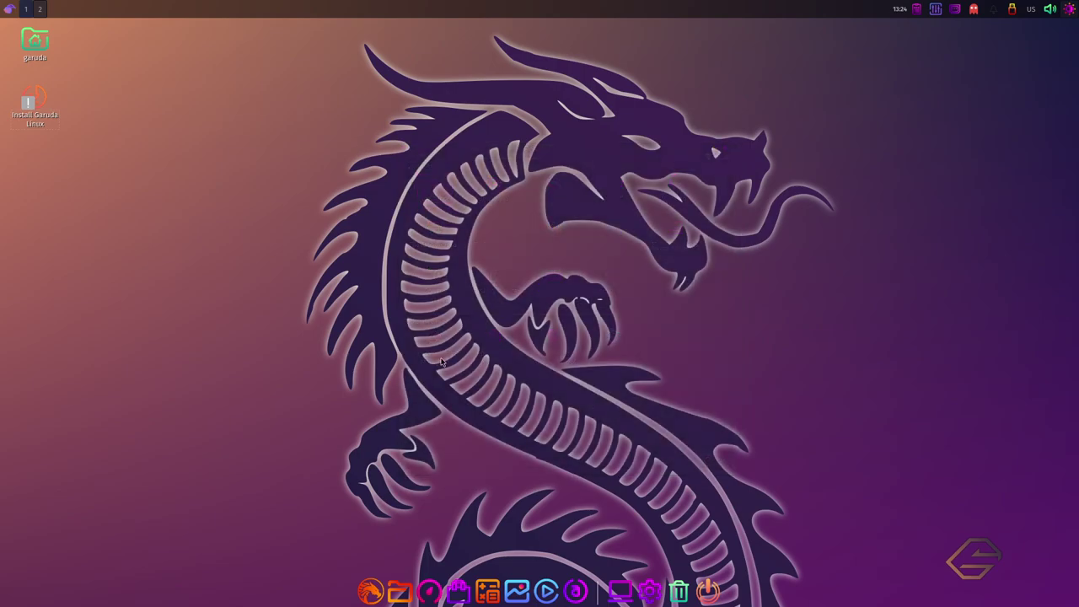
Step: Open the FeatherNotes accessory, look at its search options, and close it
{"action": "left_click", "coordinate": [10, 12]}
{"action": "mouse_move", "coordinate": [32, 30]}
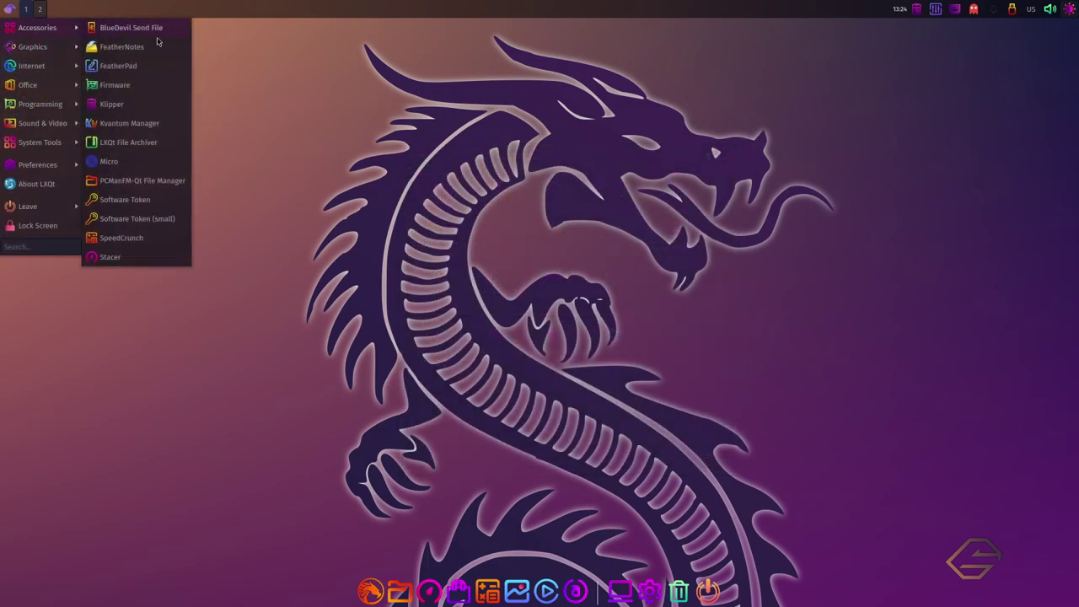
{"action": "left_click", "coordinate": [121, 48]}
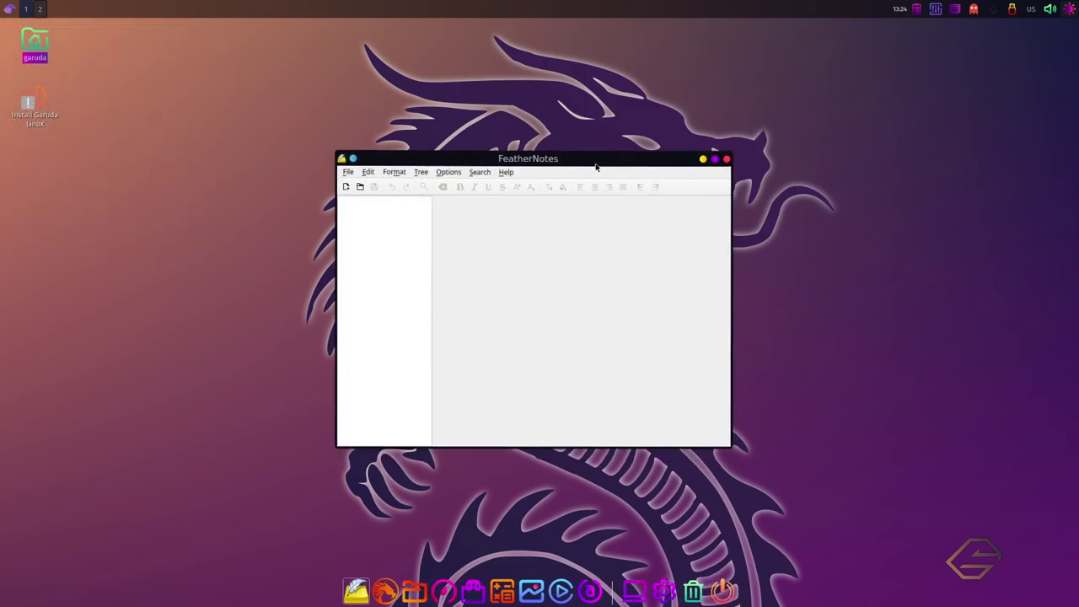
{"action": "left_click", "coordinate": [484, 174]}
{"action": "left_click", "coordinate": [597, 250]}
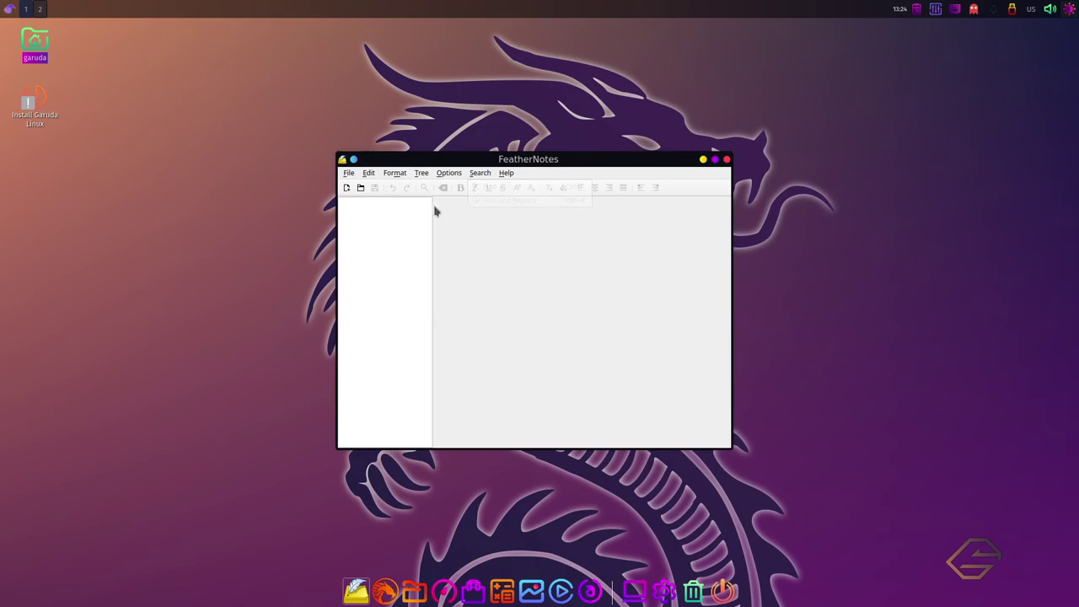
{"action": "left_click", "coordinate": [725, 160]}
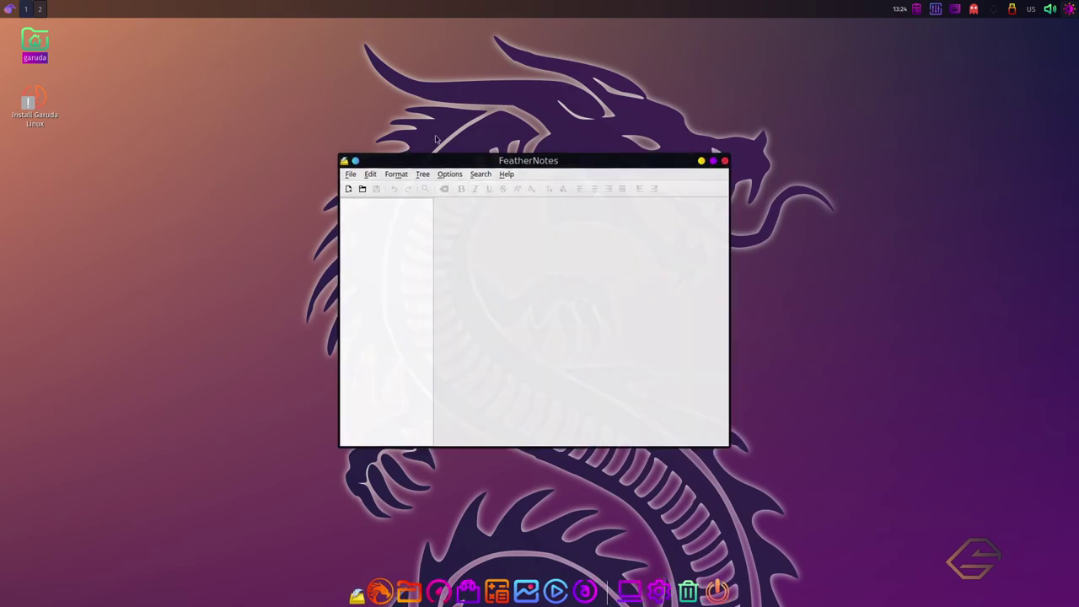
Step: Open the FeatherPad text editor, view its About information, and close the editor
{"action": "left_click", "coordinate": [10, 10]}
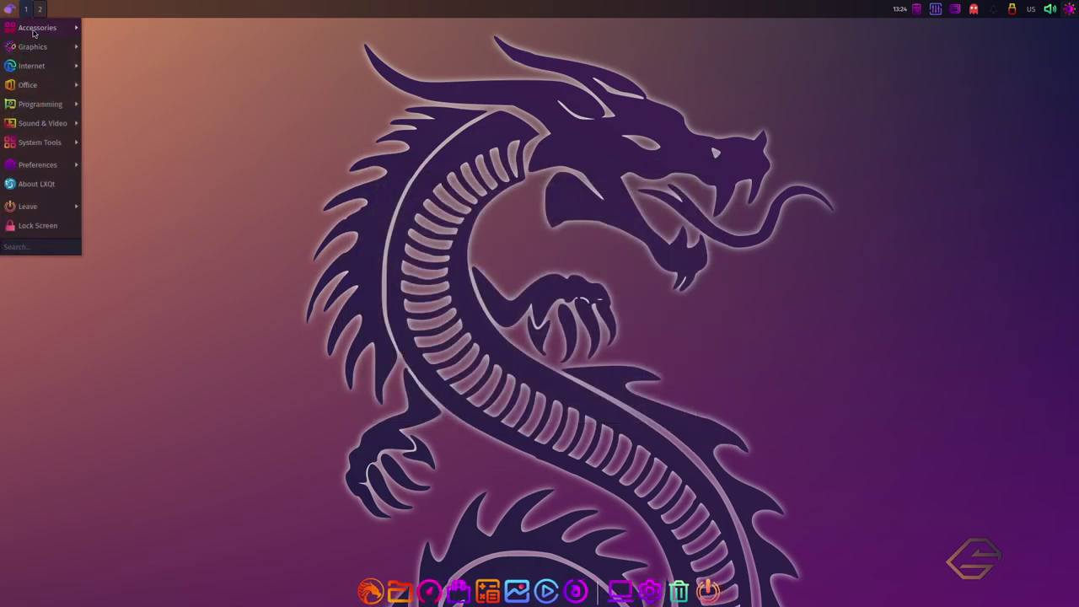
{"action": "mouse_move", "coordinate": [37, 28]}
{"action": "left_click", "coordinate": [118, 66]}
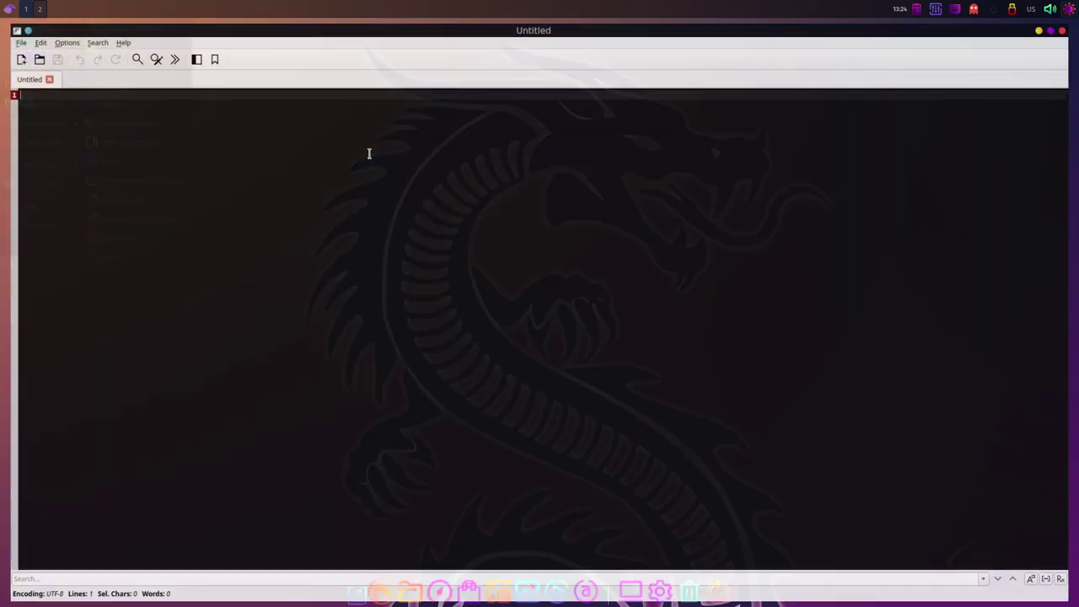
{"action": "left_click", "coordinate": [116, 38]}
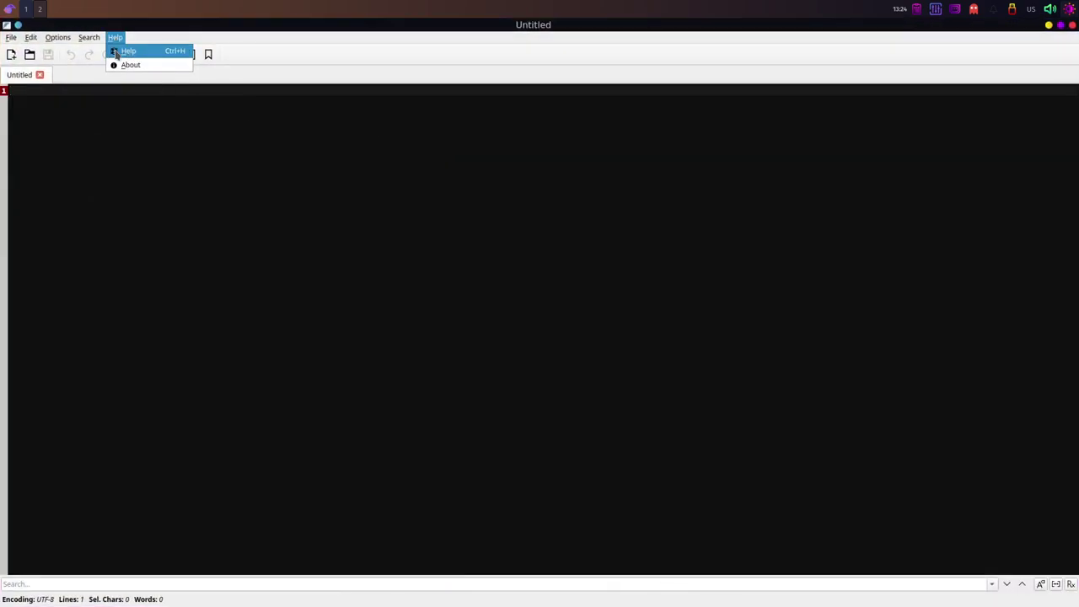
{"action": "left_click", "coordinate": [130, 65]}
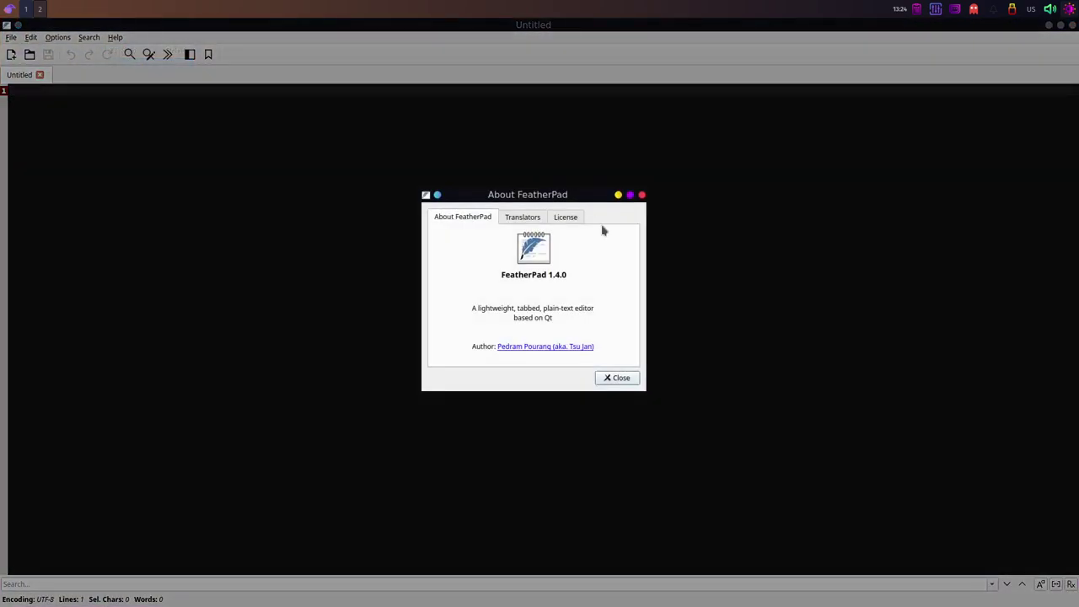
{"action": "left_click", "coordinate": [608, 380]}
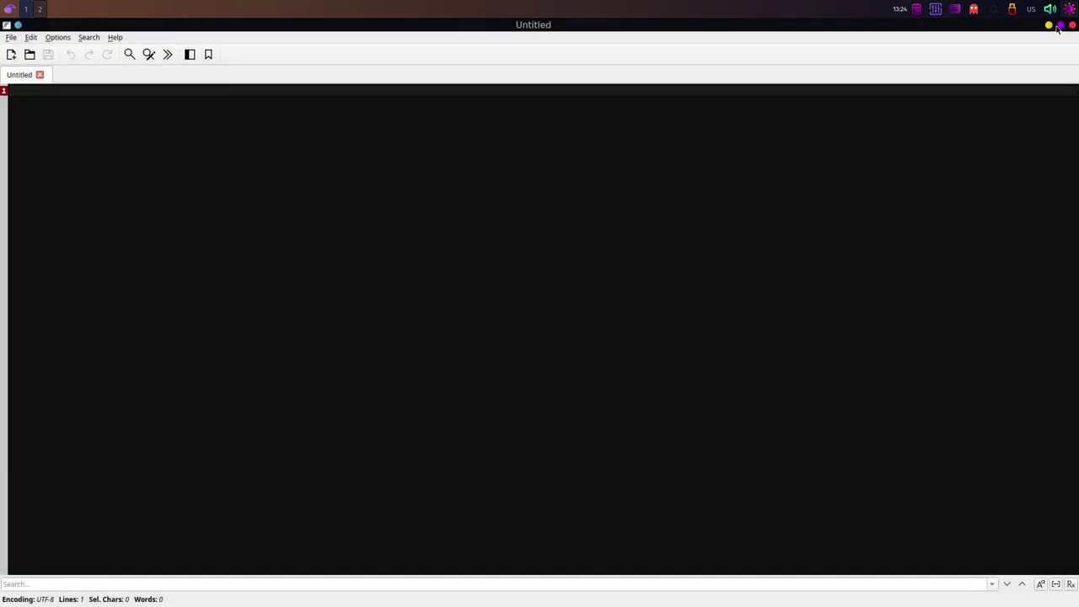
{"action": "left_click", "coordinate": [1059, 26]}
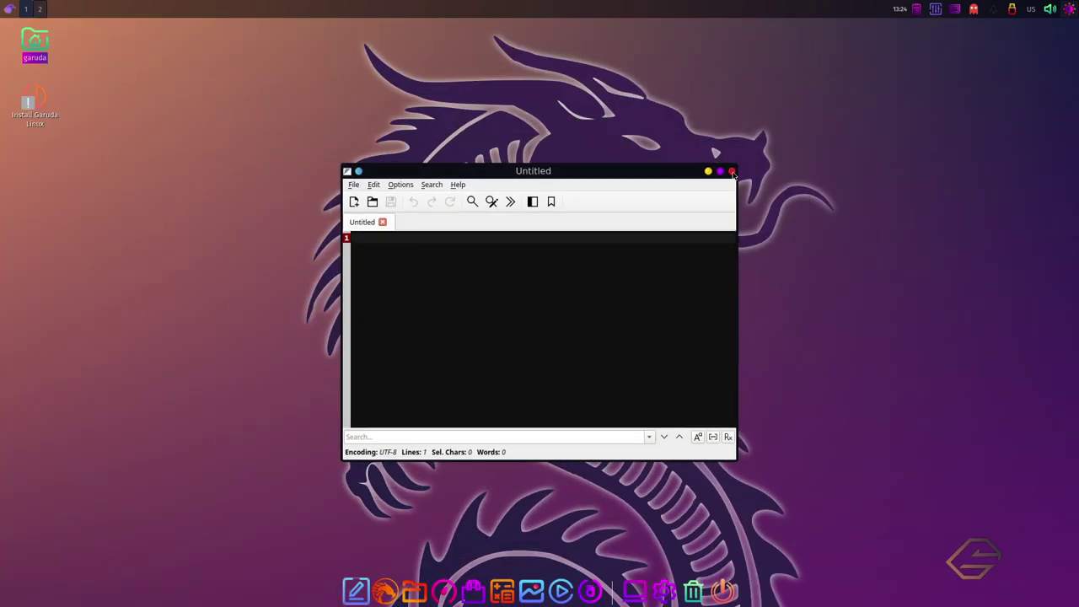
{"action": "left_click", "coordinate": [732, 172]}
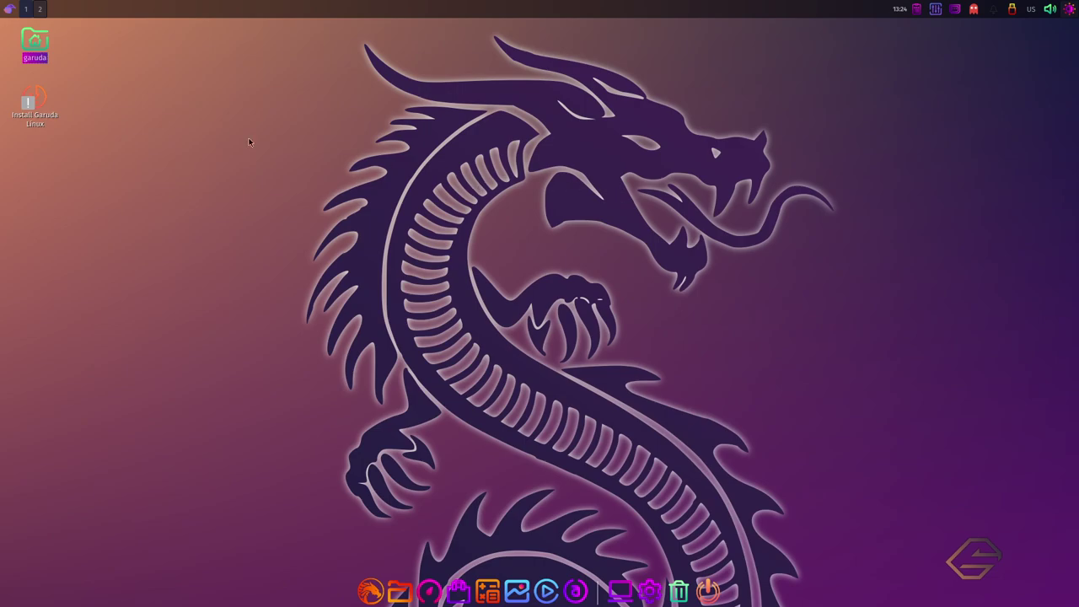
Step: Open the PCManFM-Qt File Manager and move its window near the desktop's upper-left corner
{"action": "left_click", "coordinate": [10, 8]}
{"action": "mouse_move", "coordinate": [53, 32]}
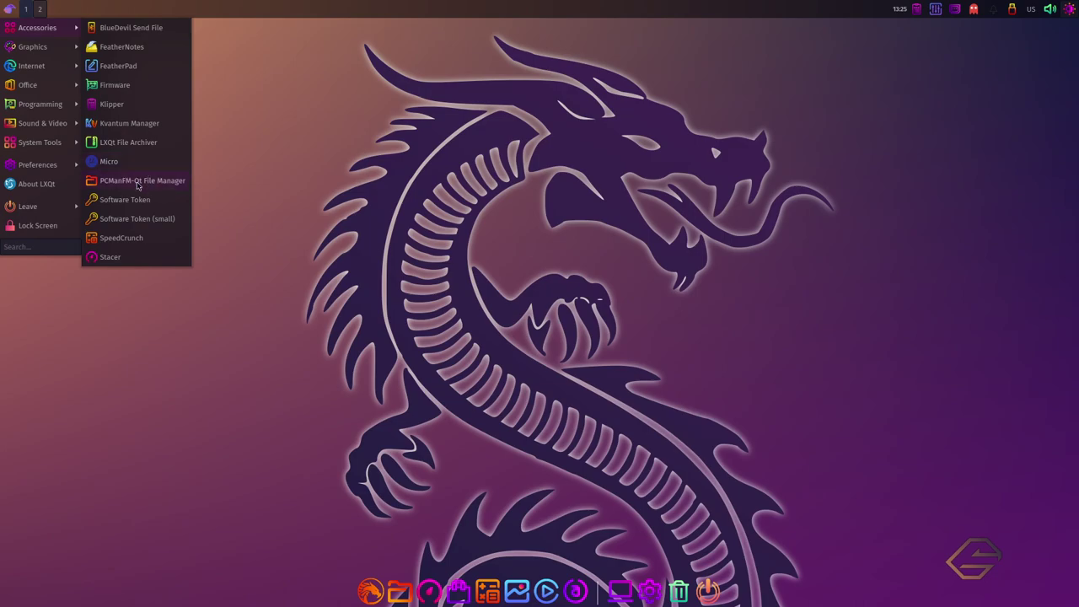
{"action": "left_click", "coordinate": [137, 181]}
{"action": "left_click_drag", "start_coordinate": [618, 185], "coordinate": [296, 78]}
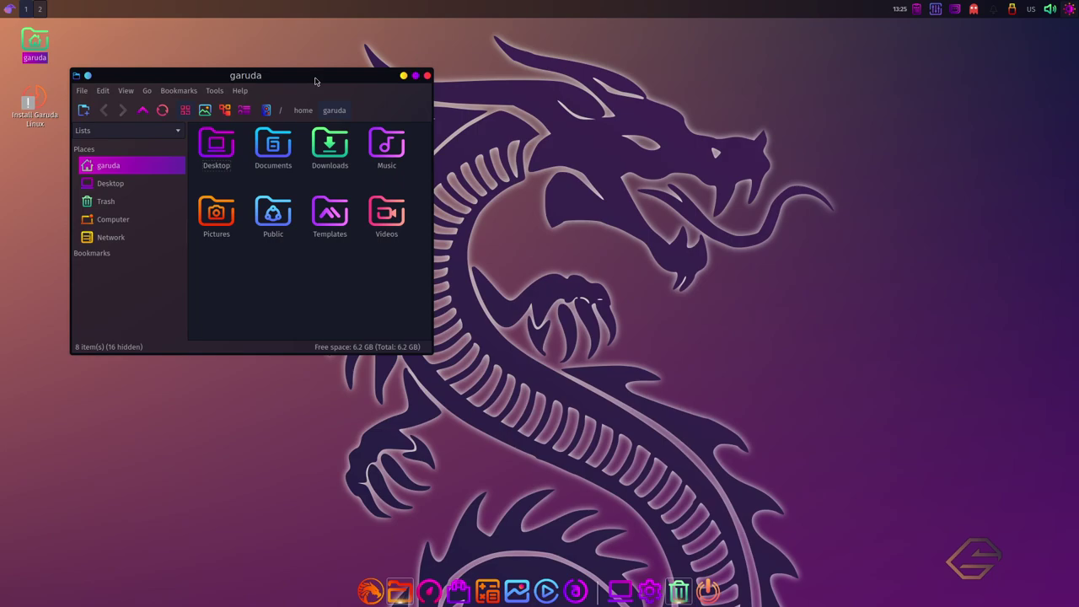
{"action": "left_click_drag", "start_coordinate": [316, 81], "coordinate": [341, 80]}
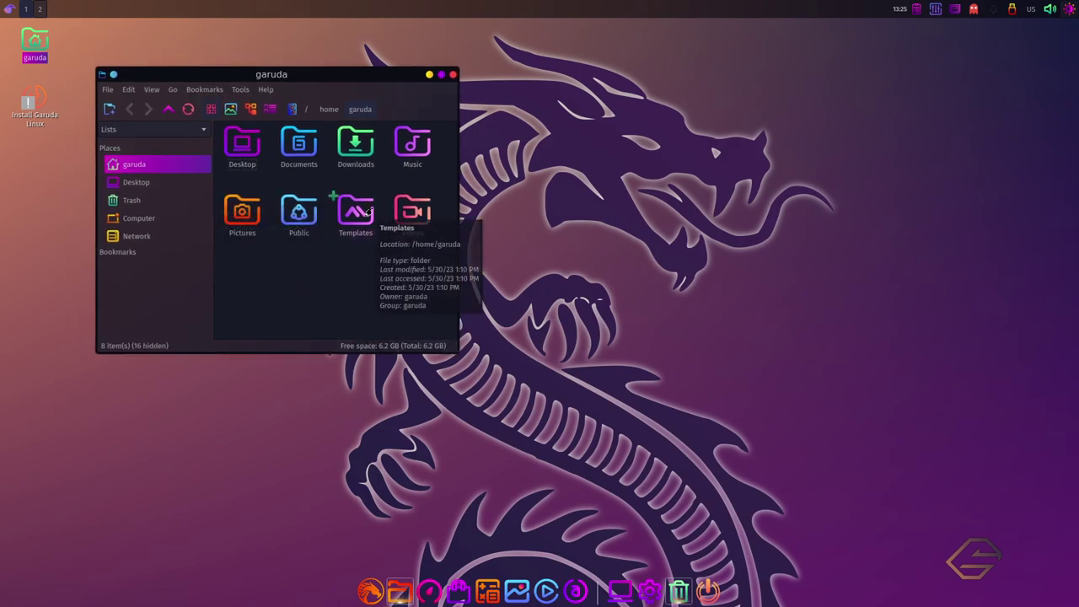
Step: Add a second tab in the file manager, turn on Split View, and widen the window to fit both panes
{"action": "key", "text": "ctrl+t"}
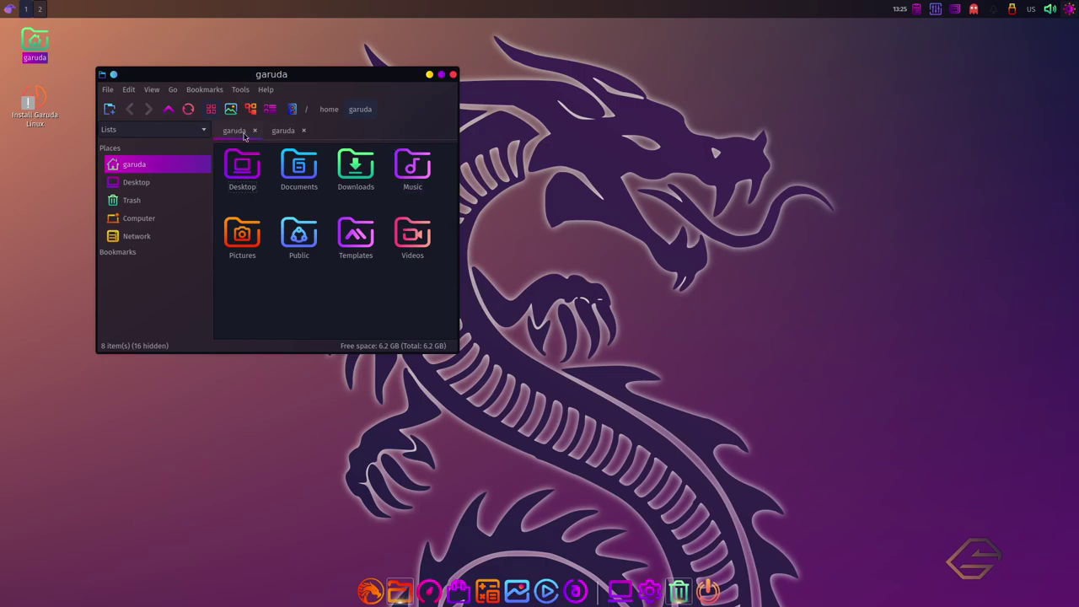
{"action": "left_click", "coordinate": [151, 90]}
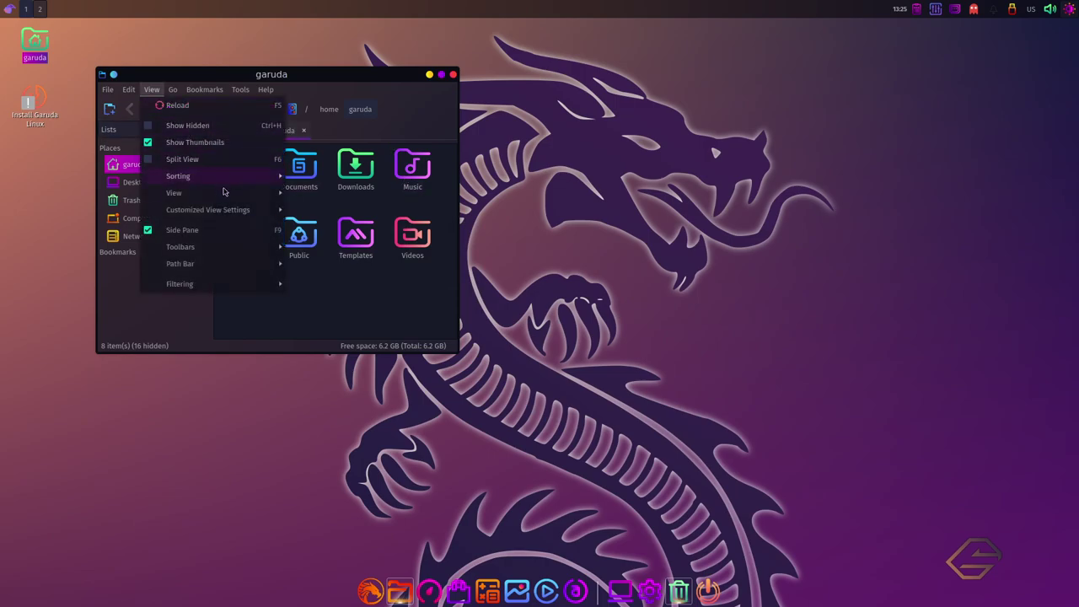
{"action": "left_click", "coordinate": [194, 160]}
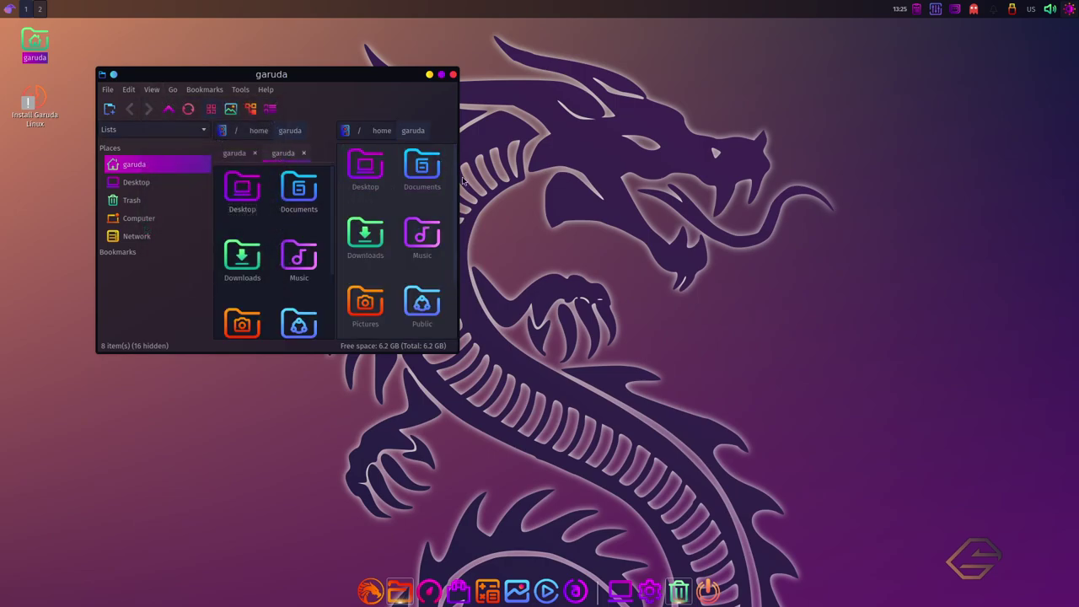
{"action": "left_click_drag", "start_coordinate": [458, 185], "coordinate": [614, 208]}
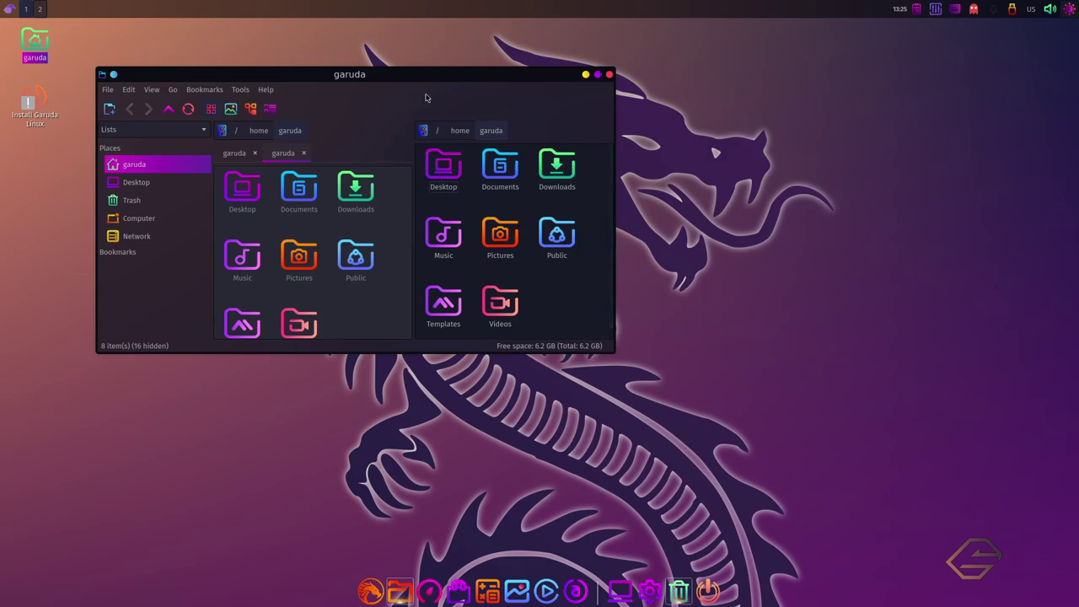
{"action": "left_click_drag", "start_coordinate": [421, 83], "coordinate": [414, 74]}
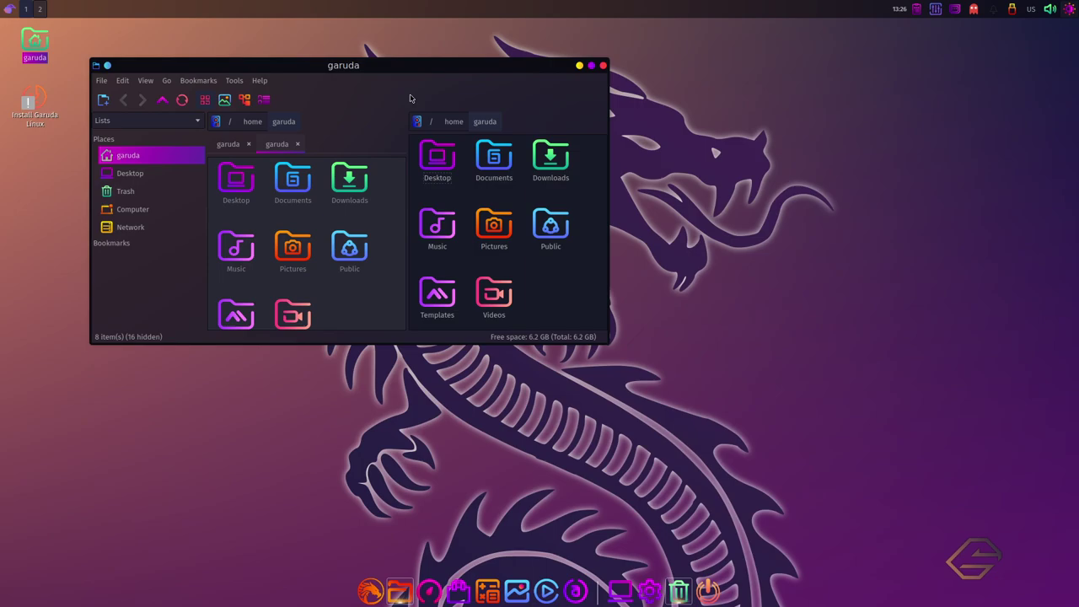
Step: Open the Stacer system monitor and move its window away from the file manager
{"action": "left_click", "coordinate": [8, 9]}
{"action": "mouse_move", "coordinate": [46, 29]}
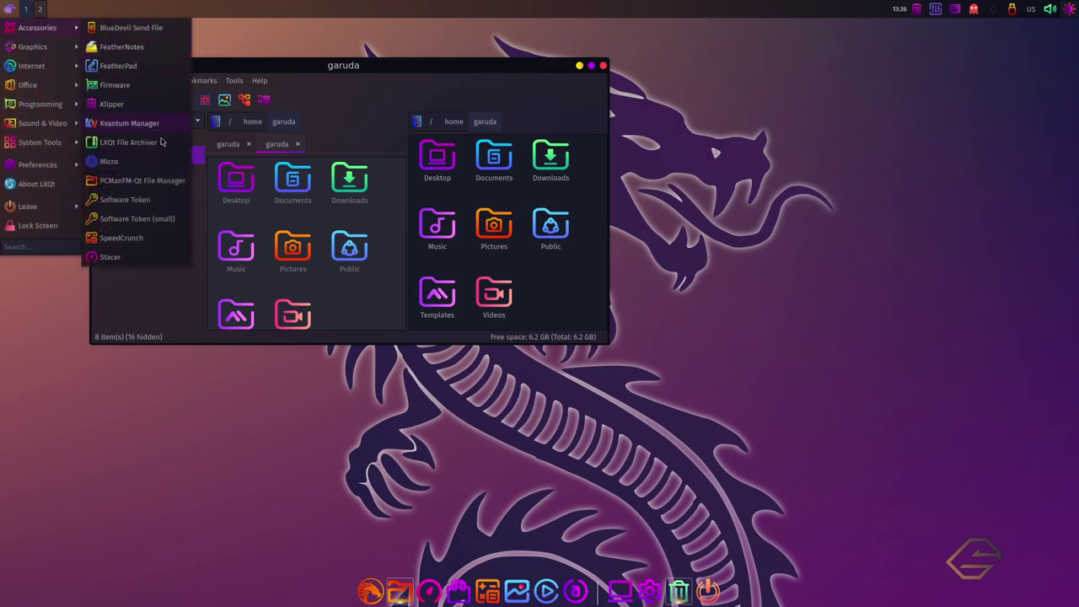
{"action": "left_click", "coordinate": [129, 257]}
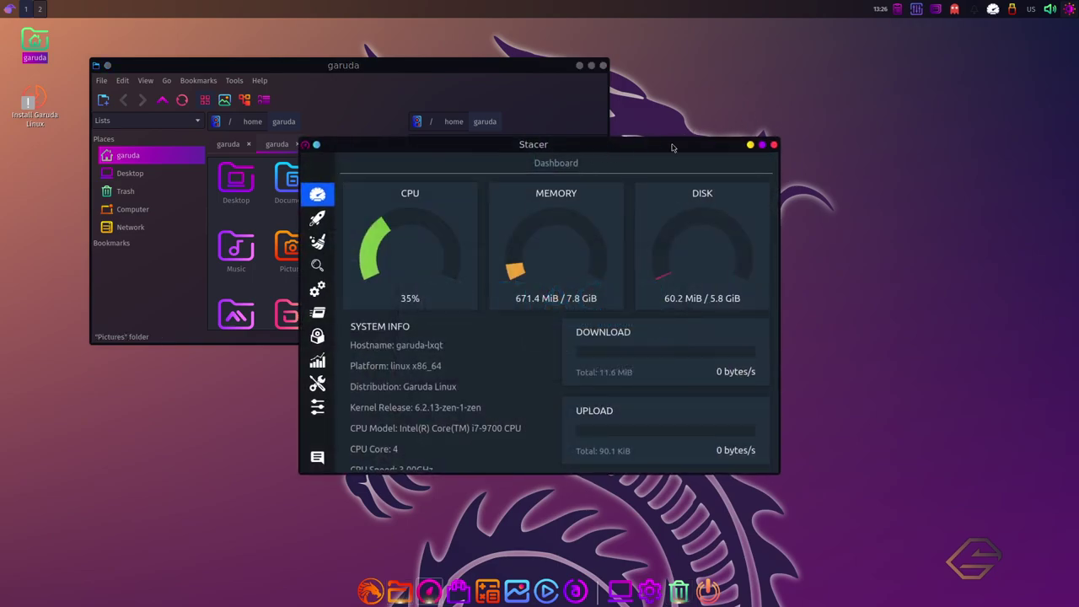
{"action": "left_click_drag", "start_coordinate": [672, 145], "coordinate": [831, 114]}
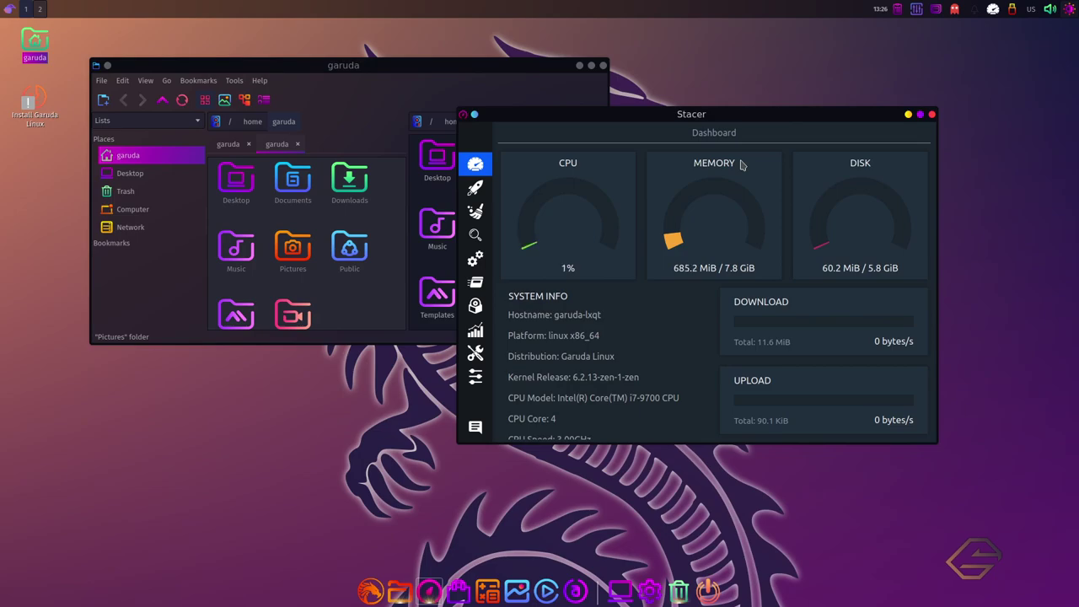
{"action": "left_click_drag", "start_coordinate": [737, 118], "coordinate": [867, 95]}
Step: Arrange the file manager and Stacer windows side by side, just below the desktop panel
{"action": "left_click_drag", "start_coordinate": [503, 70], "coordinate": [413, 66]}
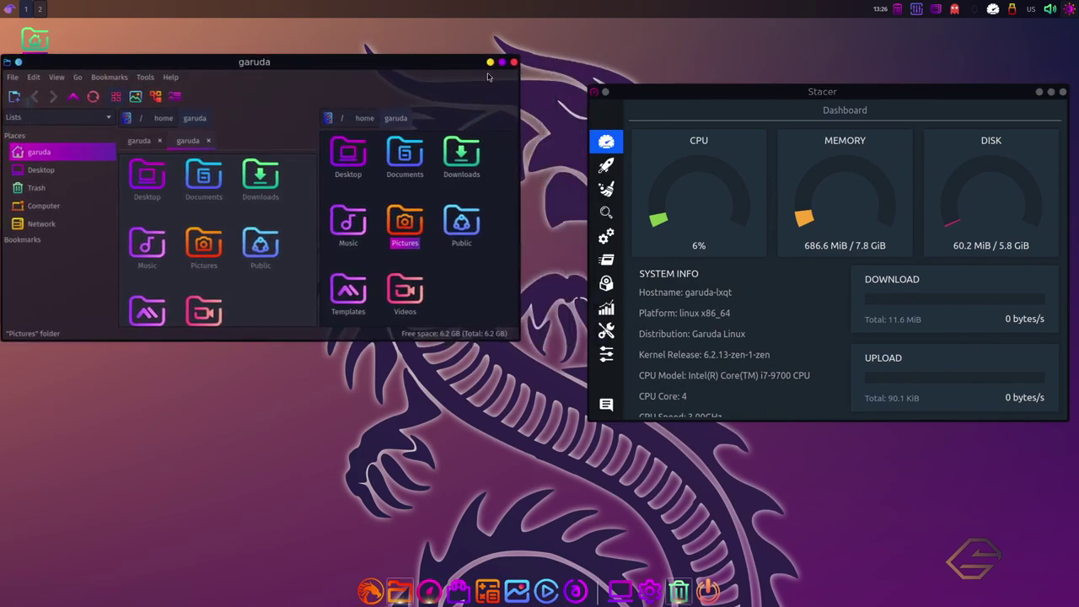
{"action": "left_click_drag", "start_coordinate": [770, 97], "coordinate": [689, 84]}
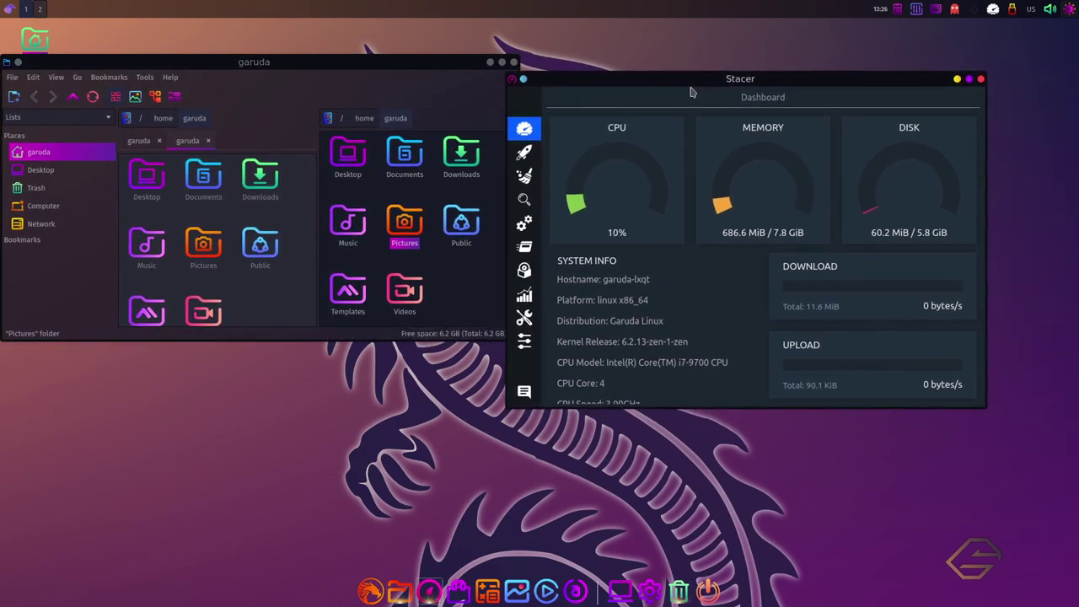
{"action": "left_click_drag", "start_coordinate": [714, 78], "coordinate": [769, 72]}
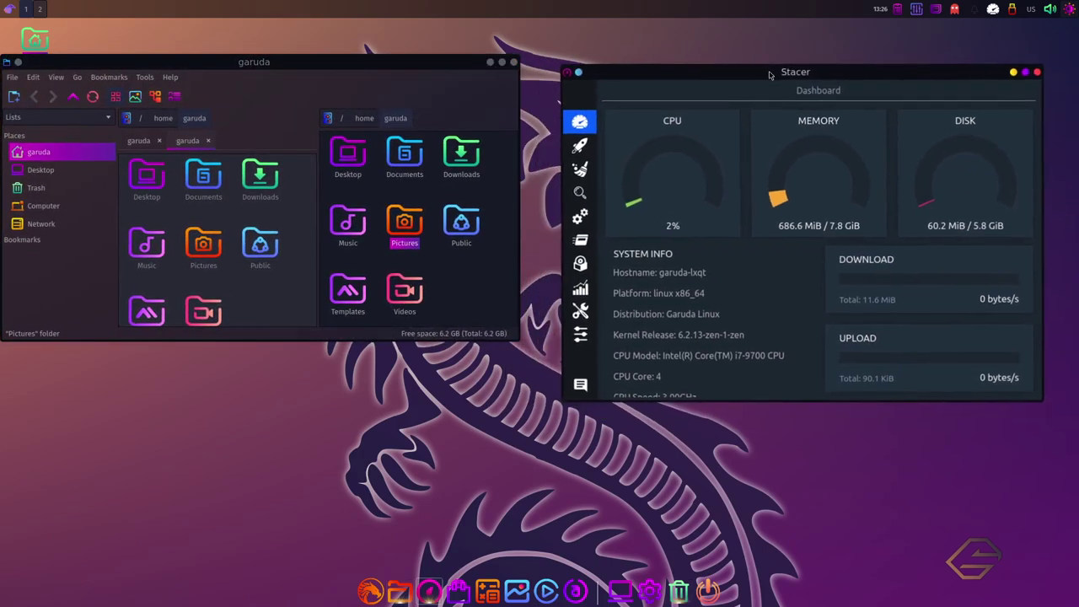
{"action": "left_click_drag", "start_coordinate": [430, 66], "coordinate": [470, 57]}
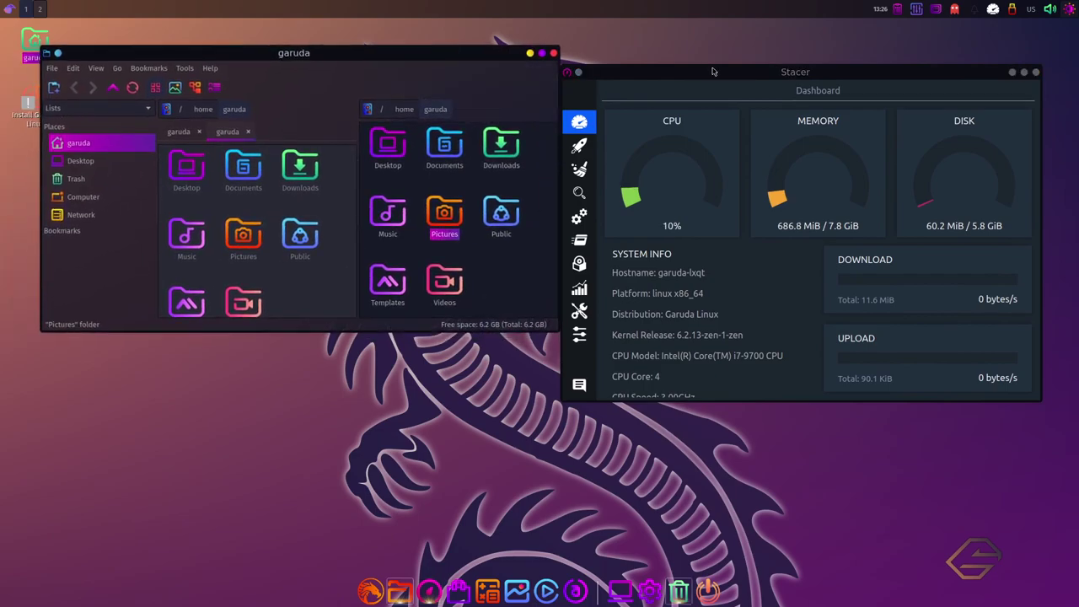
{"action": "left_click_drag", "start_coordinate": [713, 72], "coordinate": [715, 52]}
{"action": "left_click_drag", "start_coordinate": [505, 57], "coordinate": [502, 49]}
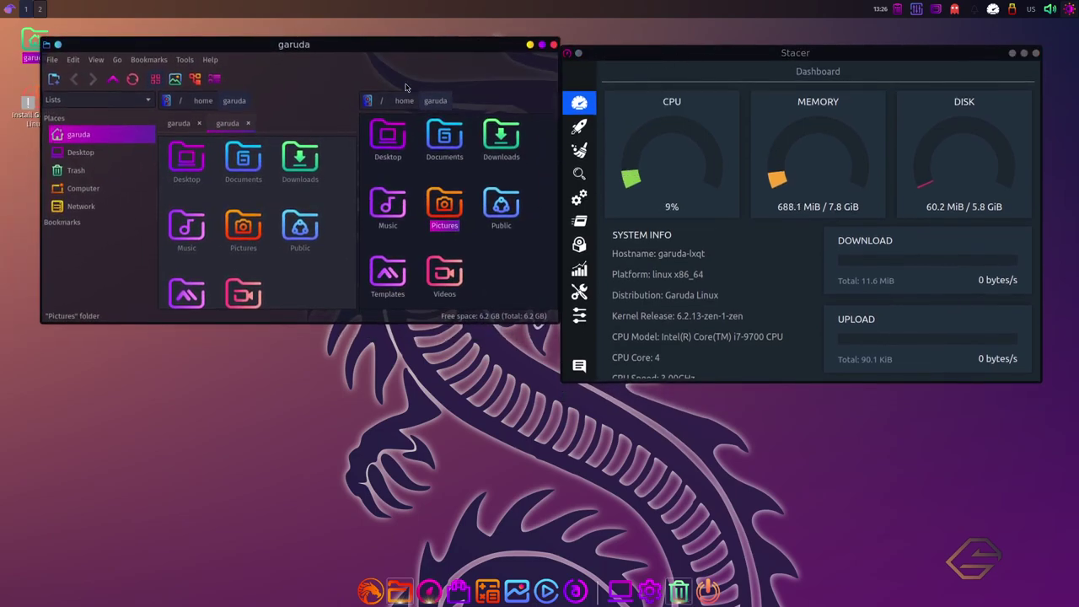
Step: Open the LXImage image viewer from the graphics applications and place its window below the file manager
{"action": "left_click", "coordinate": [10, 8]}
{"action": "mouse_move", "coordinate": [44, 53]}
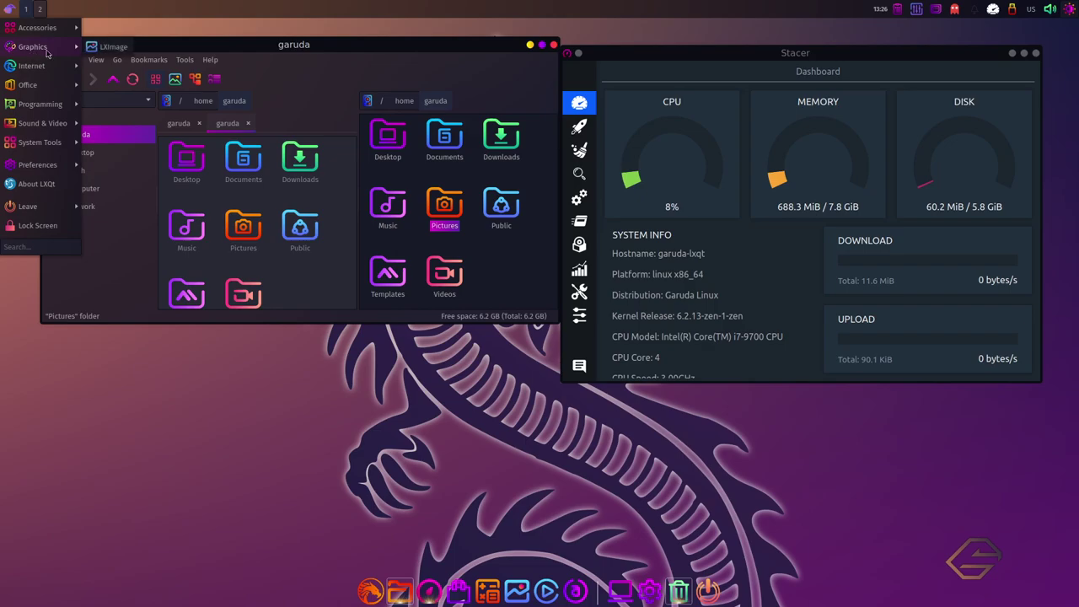
{"action": "left_click", "coordinate": [111, 47]}
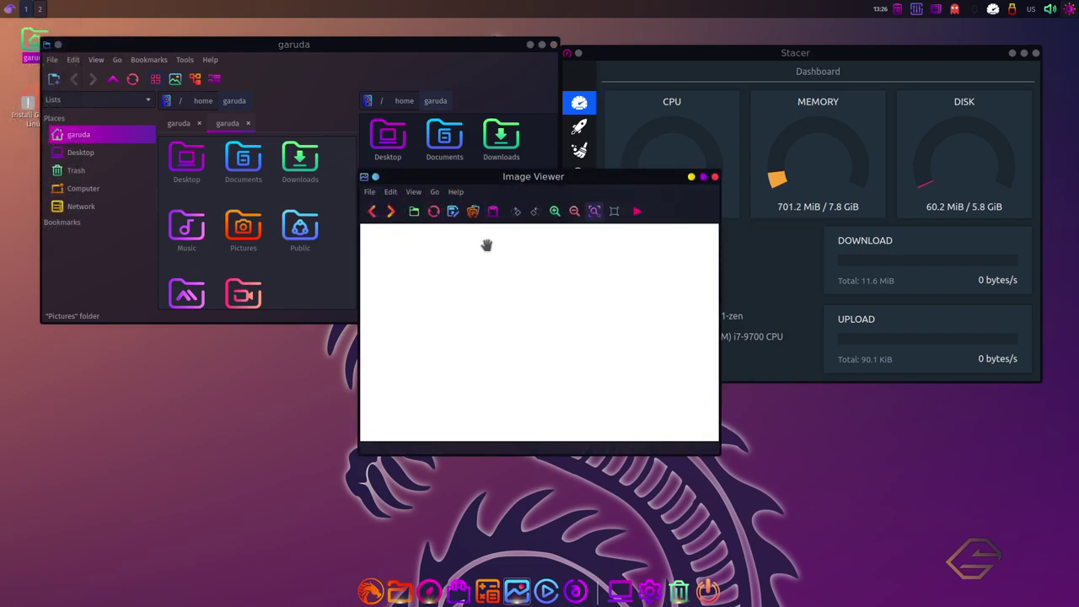
{"action": "left_click_drag", "start_coordinate": [612, 186], "coordinate": [329, 317]}
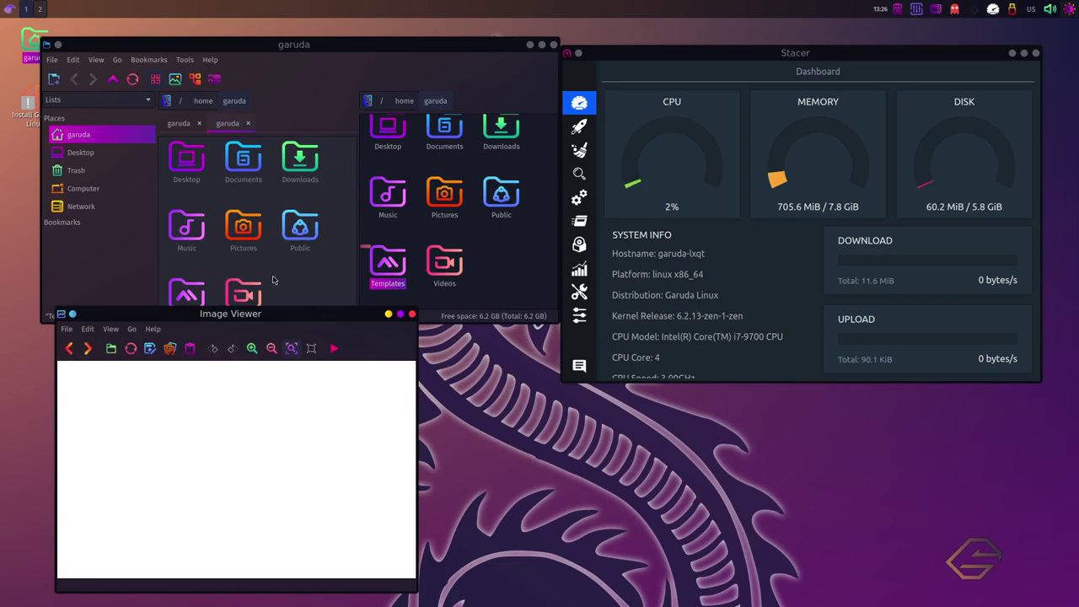
Step: Browse the Internet application category, open the qpdfview document viewer from Office, and move its window over the lower part of Stacer
{"action": "left_click", "coordinate": [9, 9]}
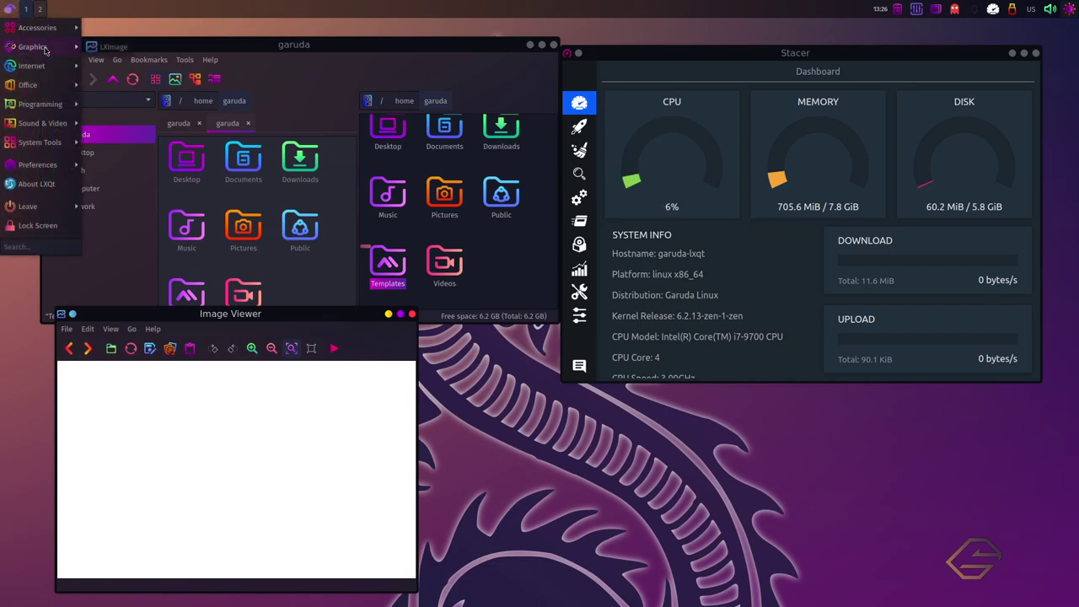
{"action": "mouse_move", "coordinate": [52, 68]}
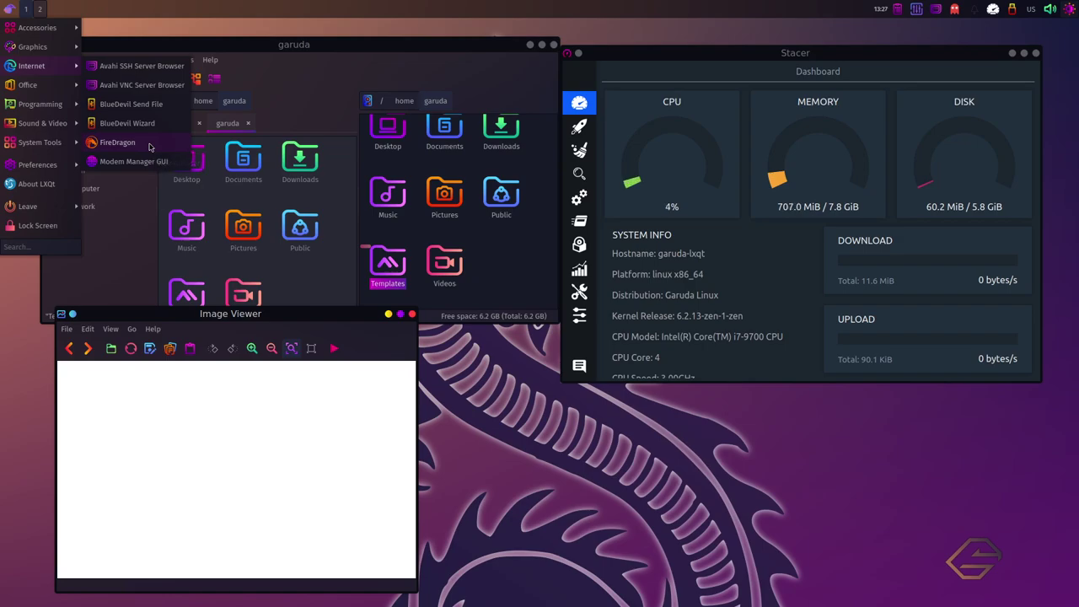
{"action": "mouse_move", "coordinate": [48, 110]}
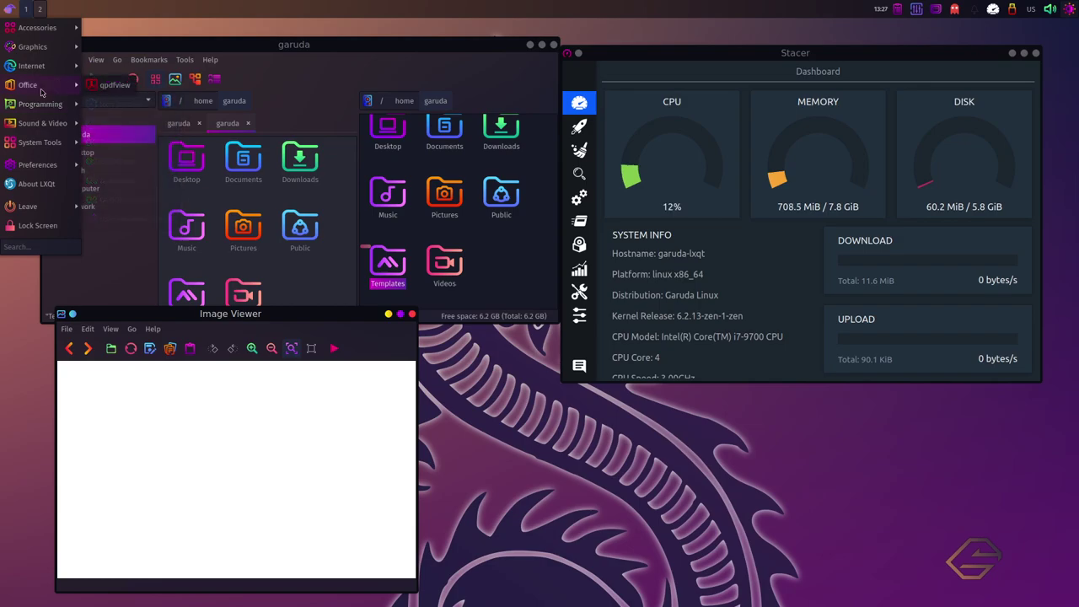
{"action": "left_click", "coordinate": [109, 88]}
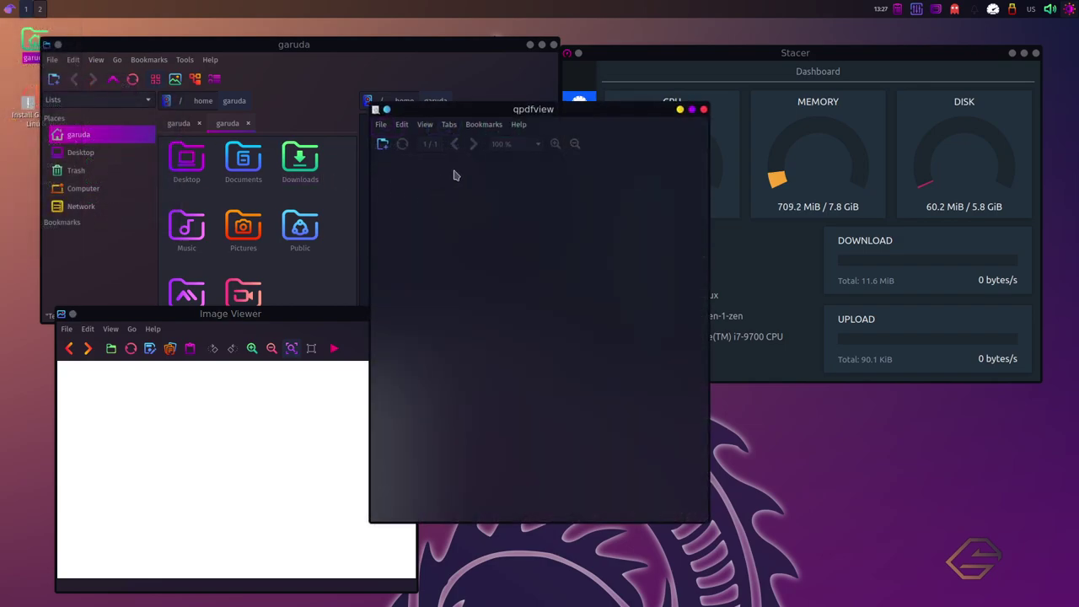
{"action": "left_click_drag", "start_coordinate": [514, 107], "coordinate": [770, 212]}
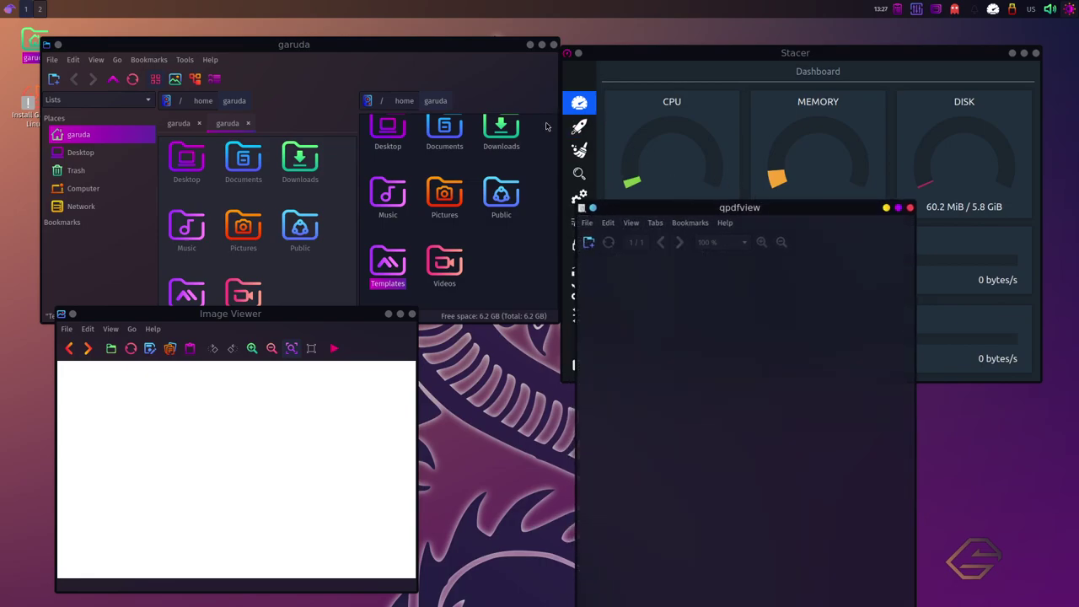
Step: Move the file manager window away from Stacer and shift the qpdfview window up so it fits on the desktop
{"action": "left_click_drag", "start_coordinate": [462, 46], "coordinate": [497, 66]}
{"action": "left_click_drag", "start_coordinate": [510, 69], "coordinate": [431, 43]}
{"action": "left_click_drag", "start_coordinate": [749, 206], "coordinate": [721, 192]}
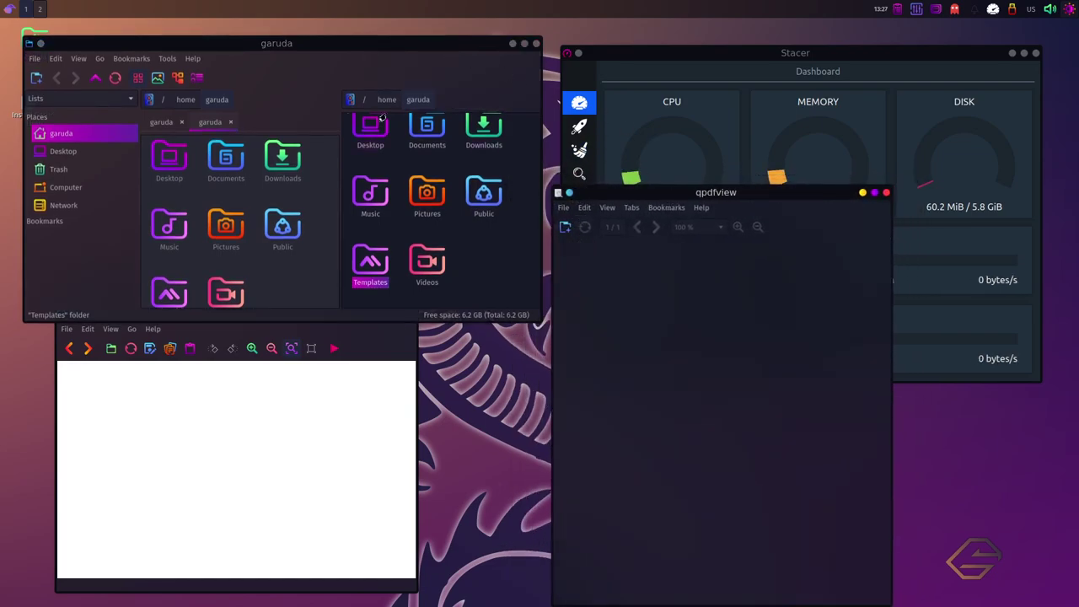
Step: Browse the Programming applications, open the Audacious music player from Sound & Video, and move its window lower on the desktop
{"action": "left_click", "coordinate": [9, 9]}
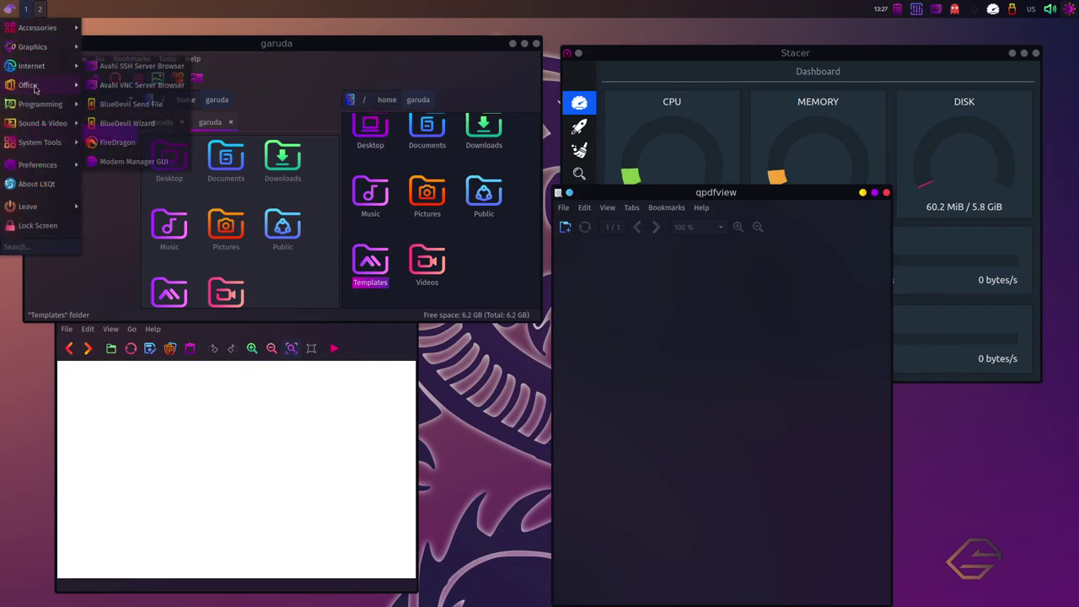
{"action": "mouse_move", "coordinate": [38, 104]}
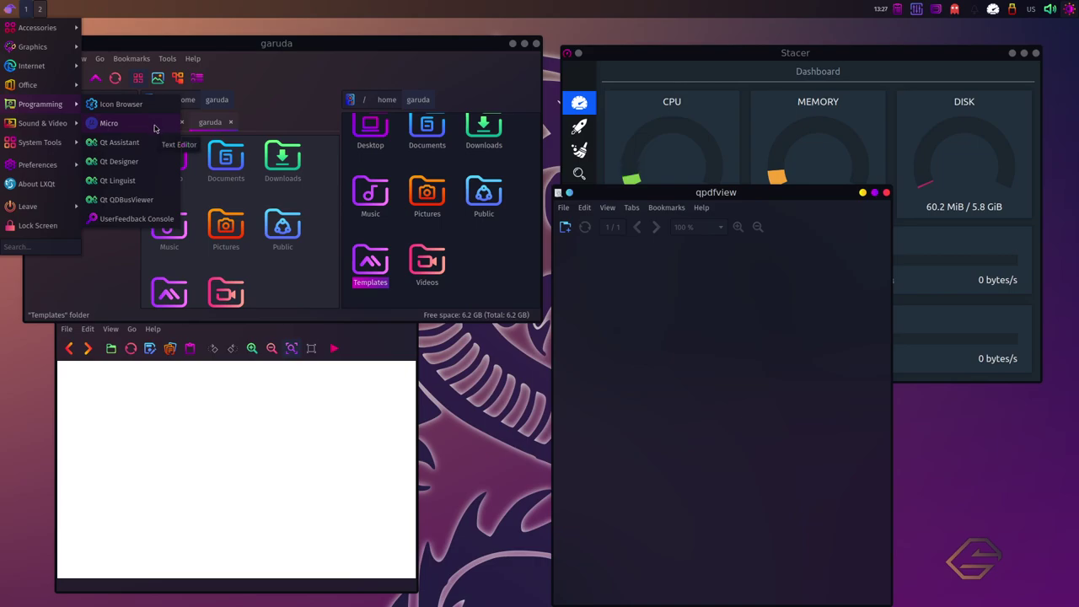
{"action": "mouse_move", "coordinate": [42, 123]}
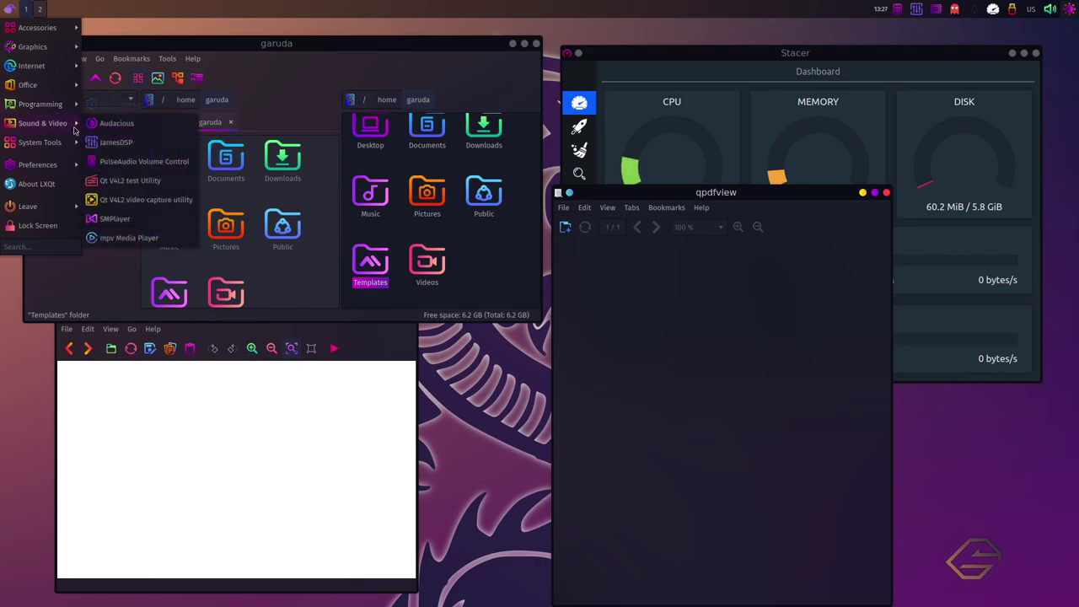
{"action": "left_click", "coordinate": [133, 128]}
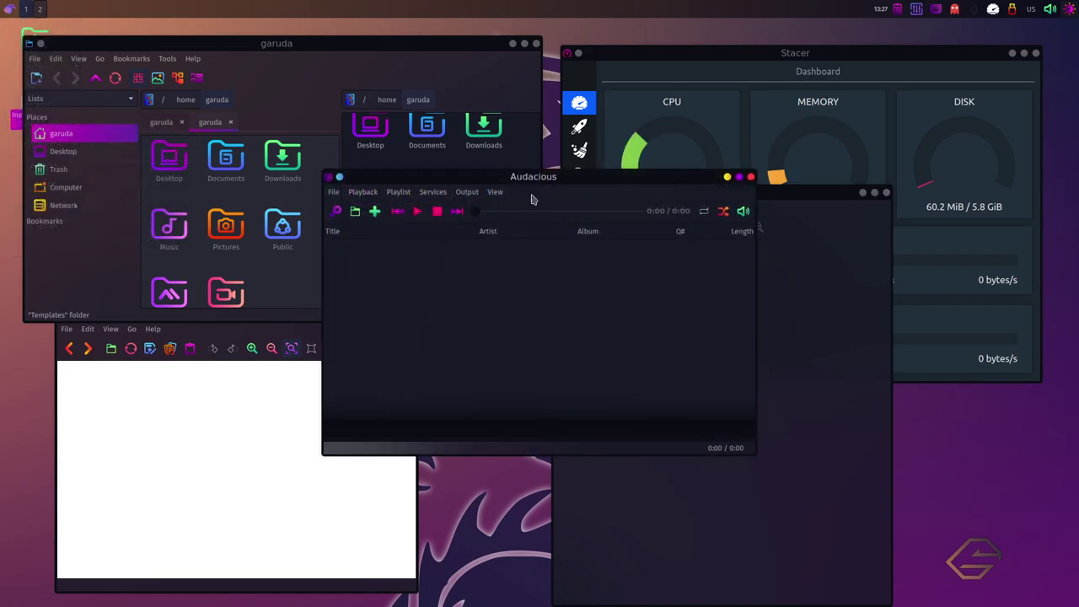
{"action": "left_click_drag", "start_coordinate": [555, 177], "coordinate": [658, 302]}
Step: Move qpdfview lower beside Audacious, then make the Stacer window smaller and place it just below the desktop panel
{"action": "left_click", "coordinate": [754, 195]}
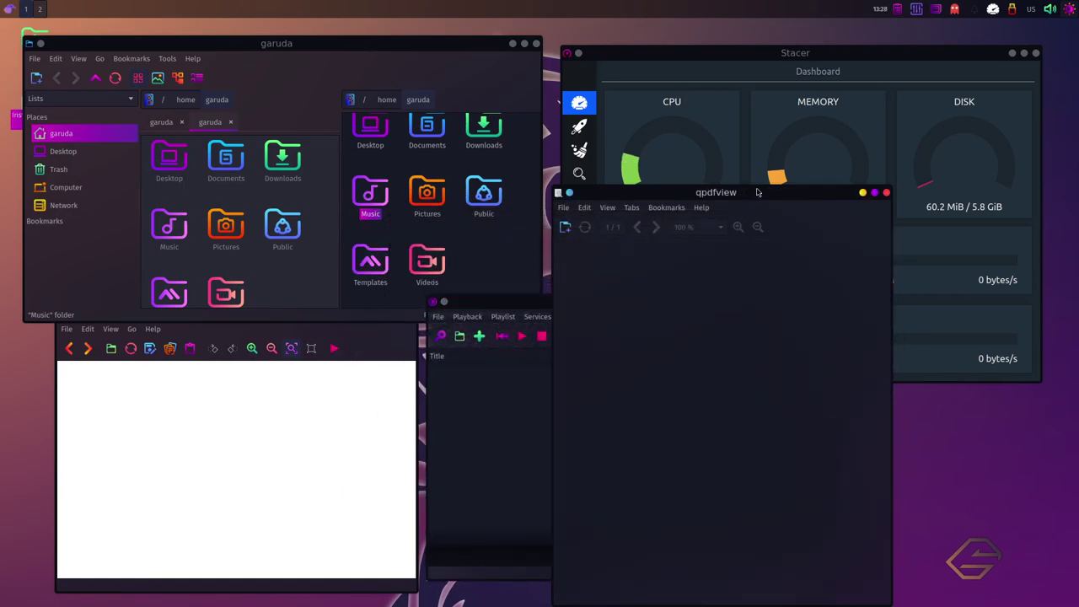
{"action": "left_click", "coordinate": [862, 193]}
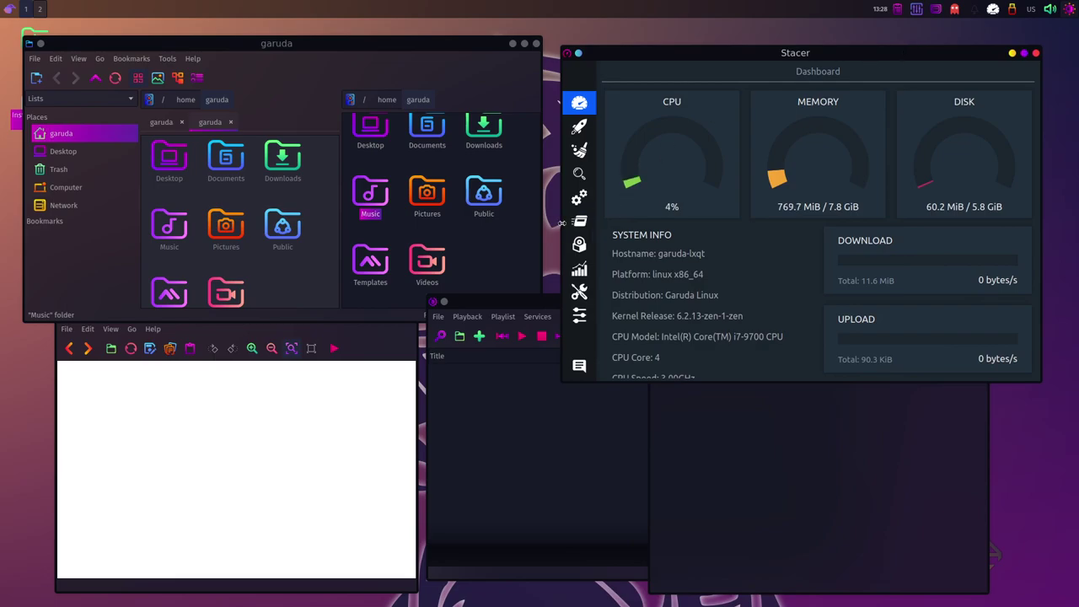
{"action": "left_click_drag", "start_coordinate": [563, 221], "coordinate": [641, 221]}
{"action": "left_click", "coordinate": [856, 388]}
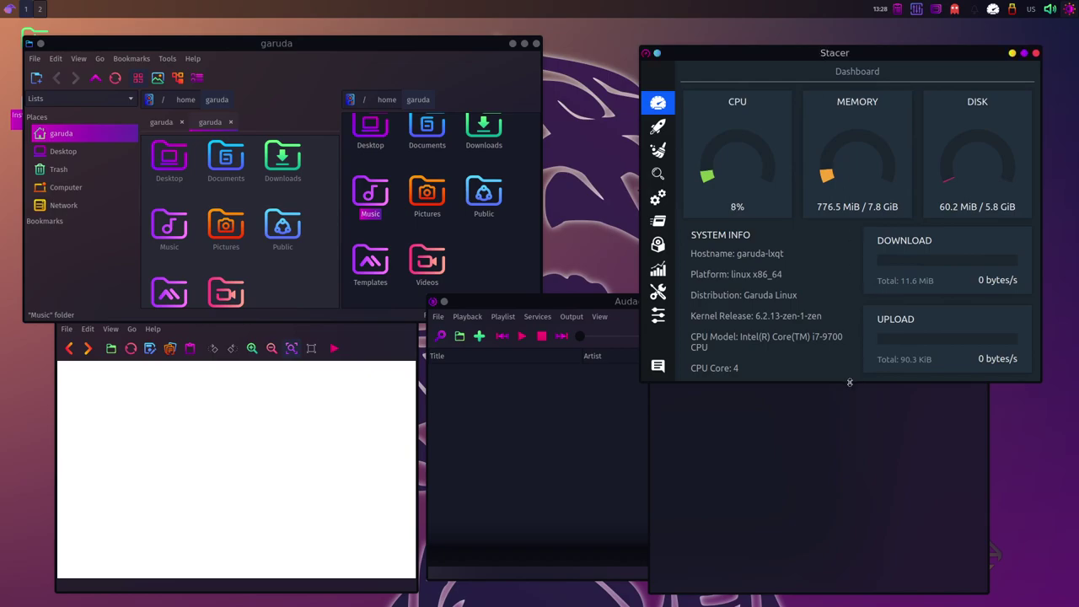
{"action": "left_click_drag", "start_coordinate": [850, 382], "coordinate": [842, 236]}
{"action": "left_click_drag", "start_coordinate": [848, 67], "coordinate": [804, 46]}
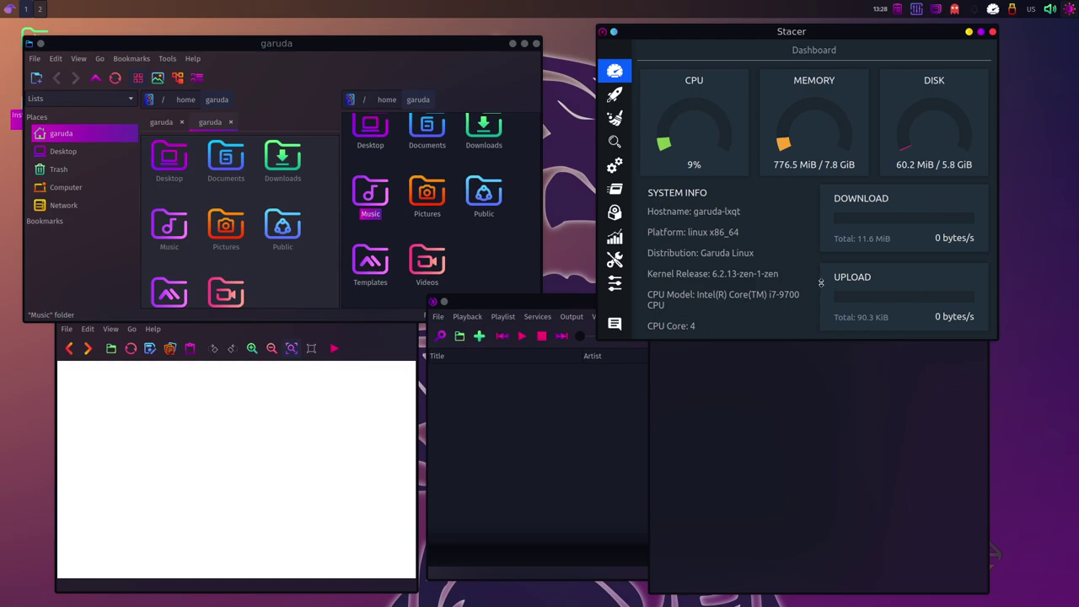
Step: Shrink the Audacious window to fit beside the Image Viewer and close qpdfview
{"action": "left_click", "coordinate": [561, 303]}
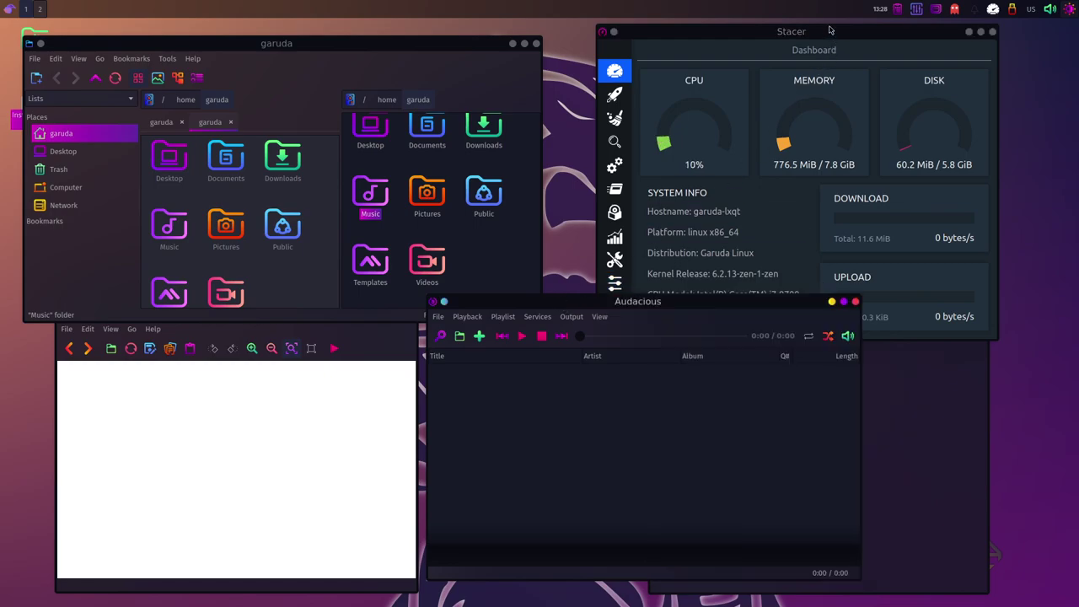
{"action": "left_click", "coordinate": [829, 30]}
{"action": "left_click", "coordinate": [529, 306]}
{"action": "left_click_drag", "start_coordinate": [540, 295], "coordinate": [539, 407]}
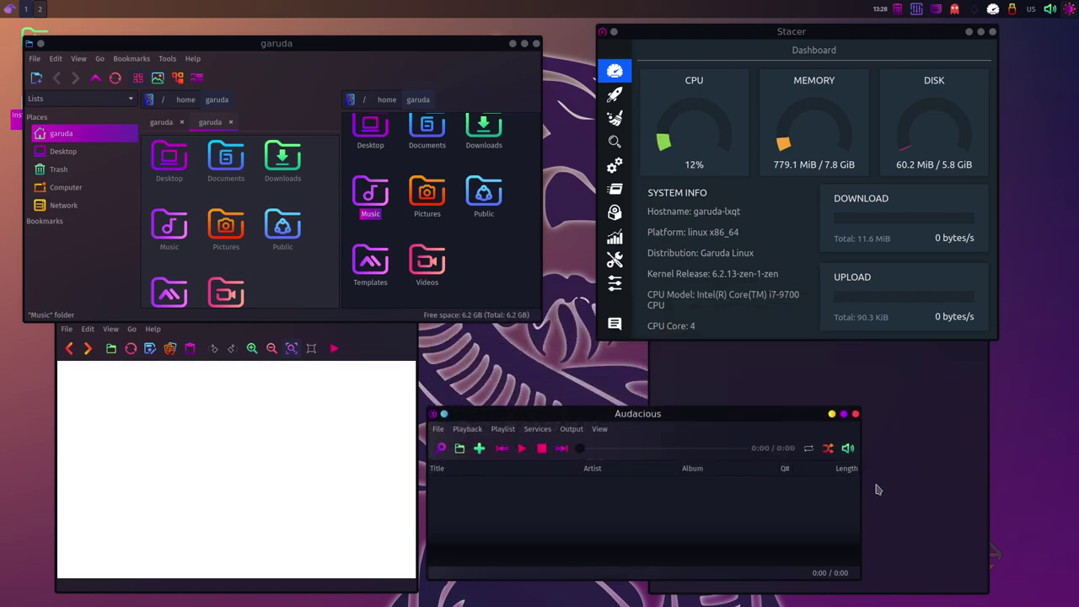
{"action": "left_click_drag", "start_coordinate": [860, 497], "coordinate": [668, 497]}
{"action": "left_click_drag", "start_coordinate": [603, 416], "coordinate": [596, 353]}
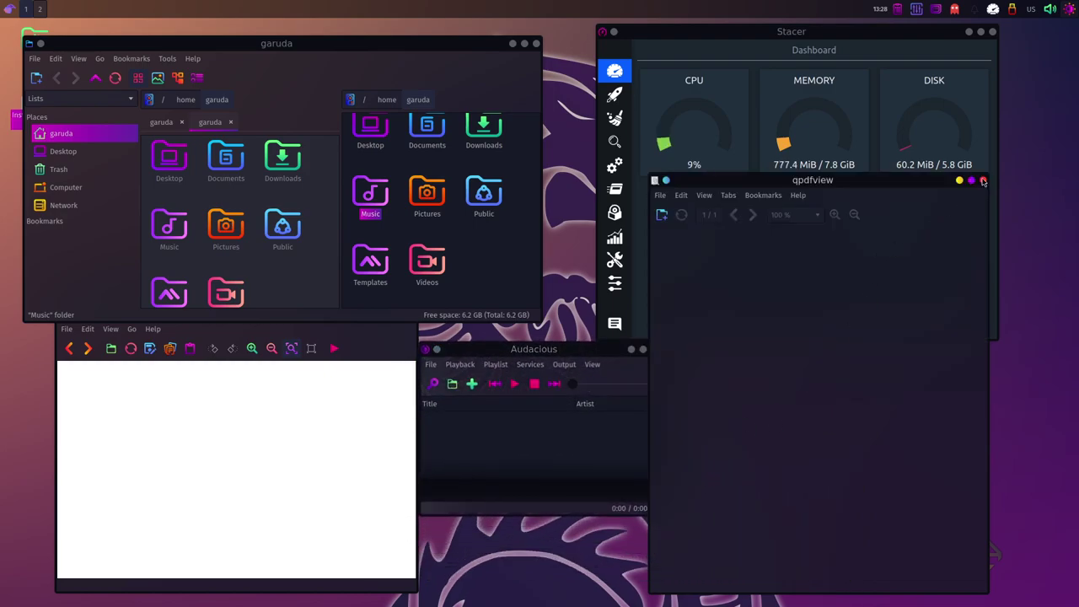
{"action": "left_click", "coordinate": [982, 181]}
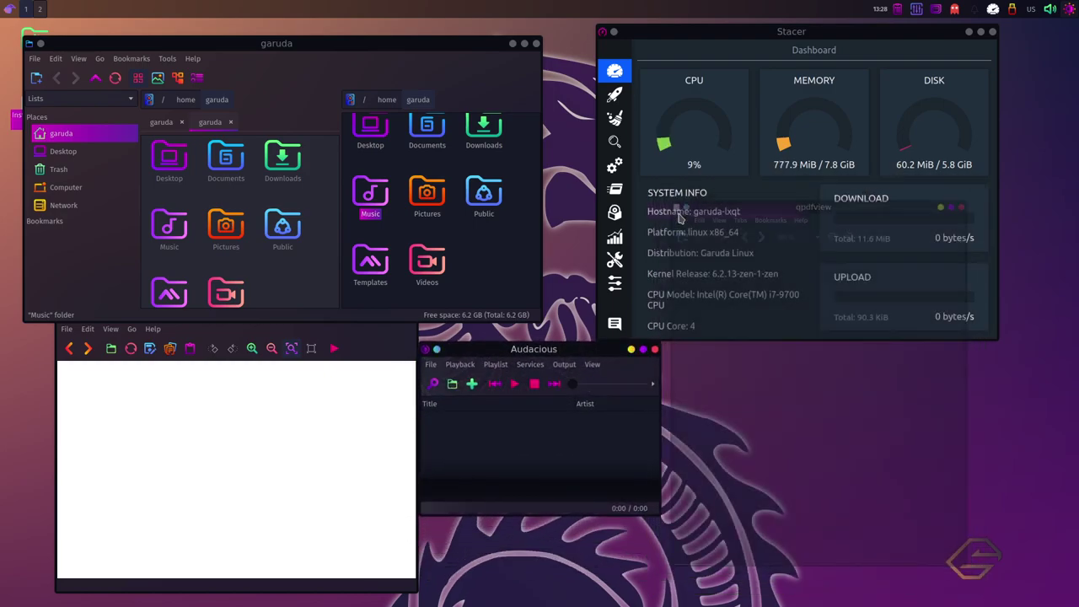
Step: Open SMPlayer from the Sound & Video applications to view it, and close it again
{"action": "left_click", "coordinate": [10, 10]}
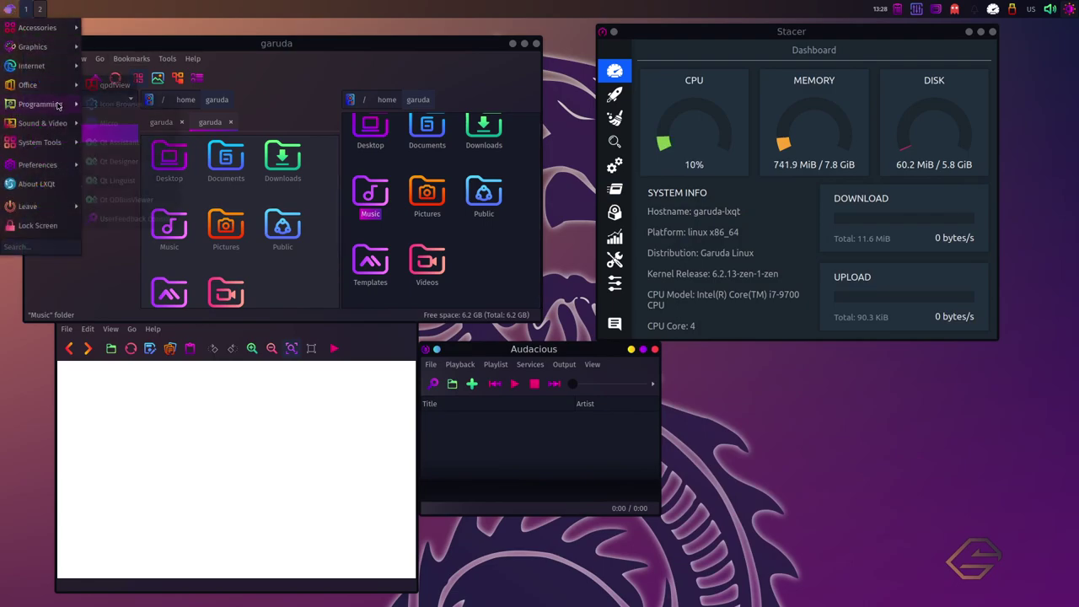
{"action": "mouse_move", "coordinate": [66, 125]}
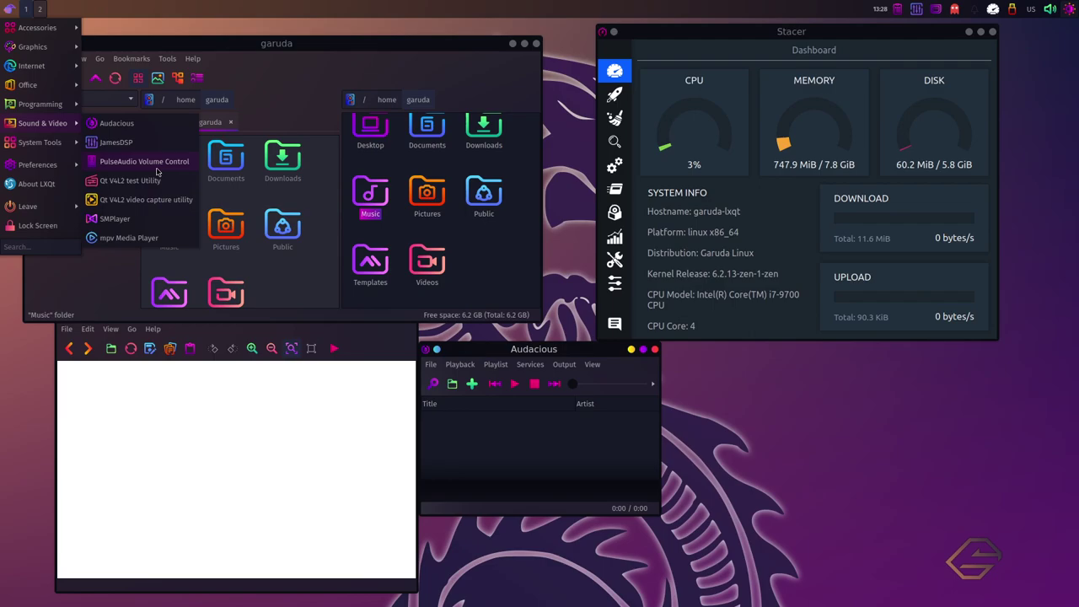
{"action": "left_click", "coordinate": [145, 225]}
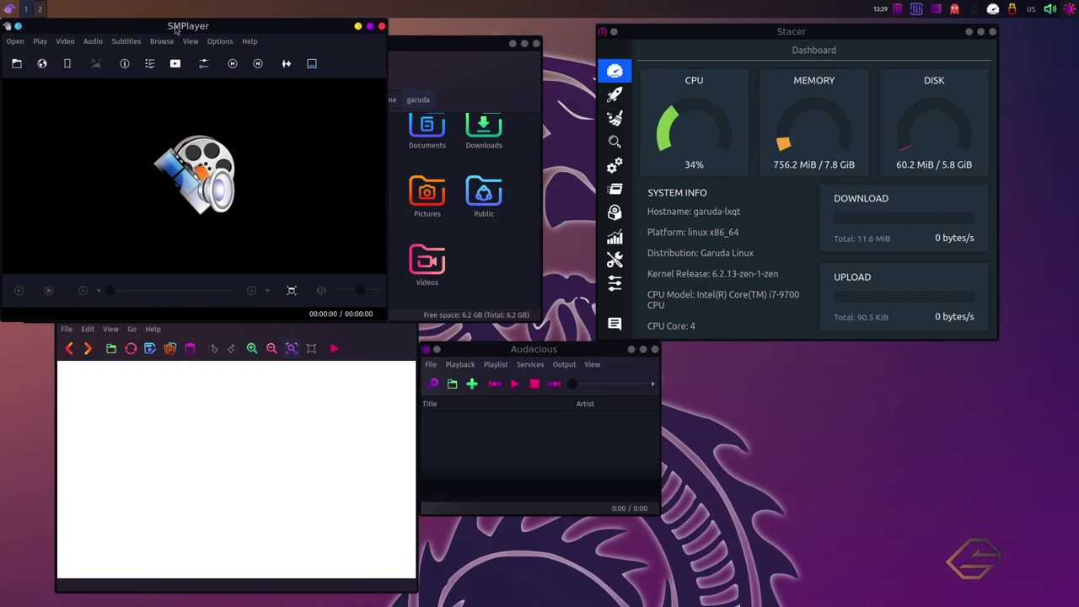
{"action": "left_click", "coordinate": [381, 26]}
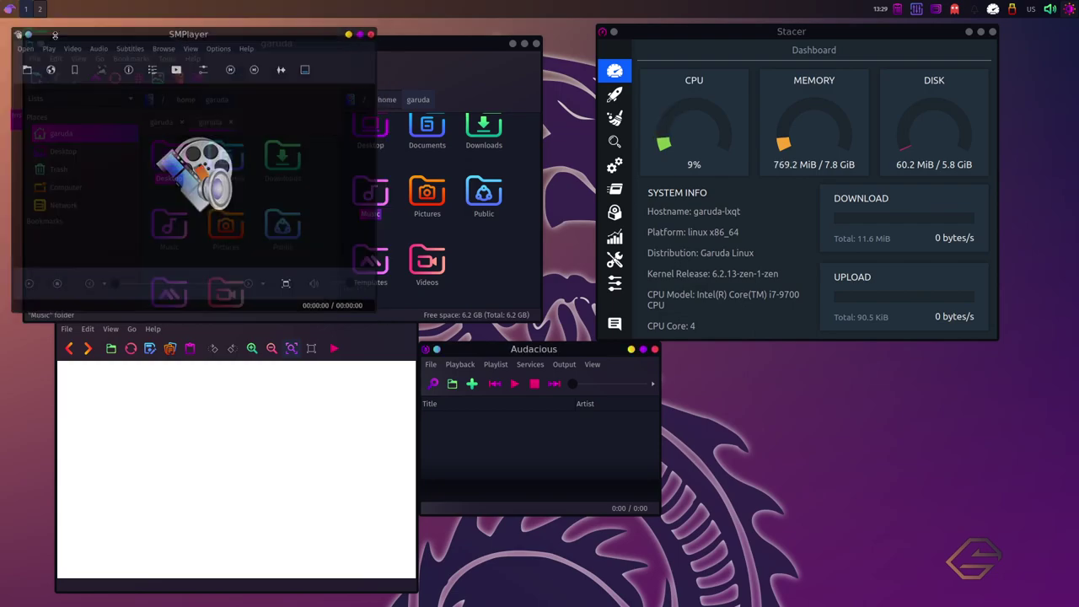
Step: Open mpv Media Player from Sound & Video, leave fullscreen, and place its shrunken window below Stacer
{"action": "left_click", "coordinate": [8, 9]}
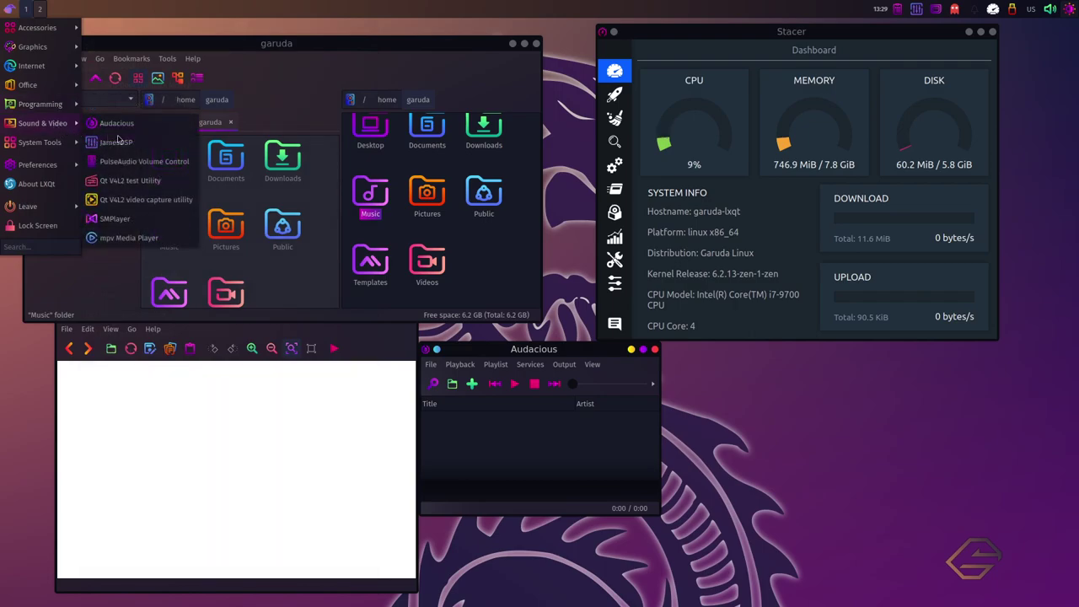
{"action": "left_click", "coordinate": [152, 238]}
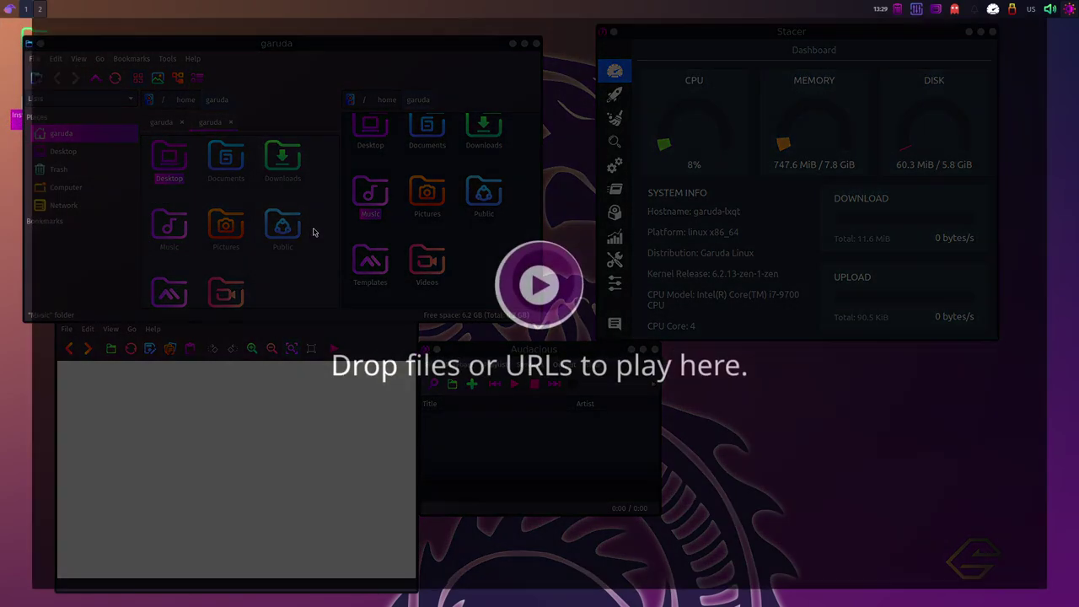
{"action": "key", "text": "f"}
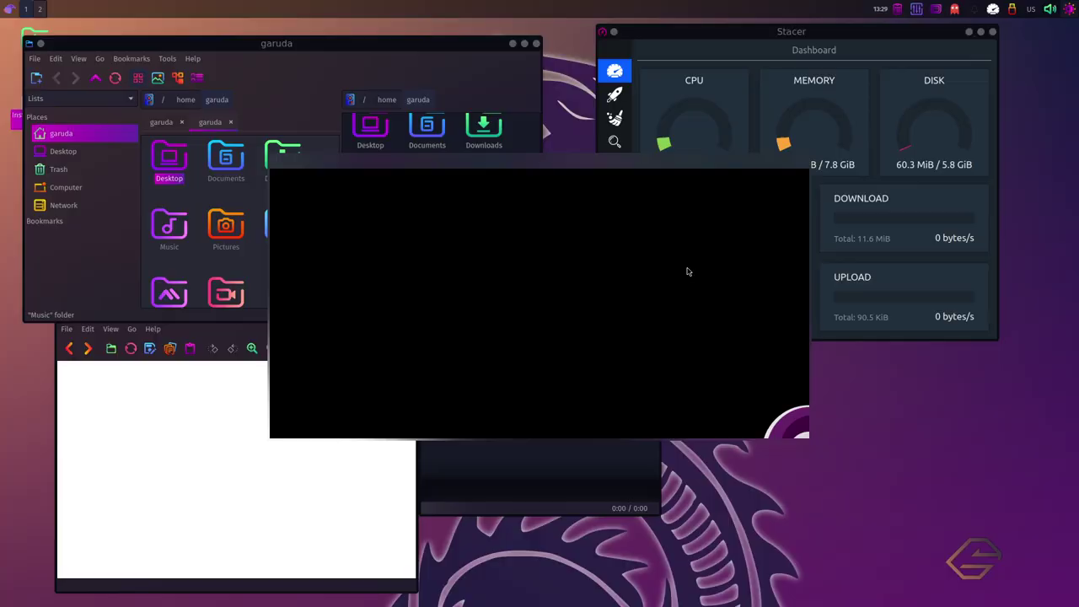
{"action": "left_click_drag", "start_coordinate": [641, 161], "coordinate": [890, 179]}
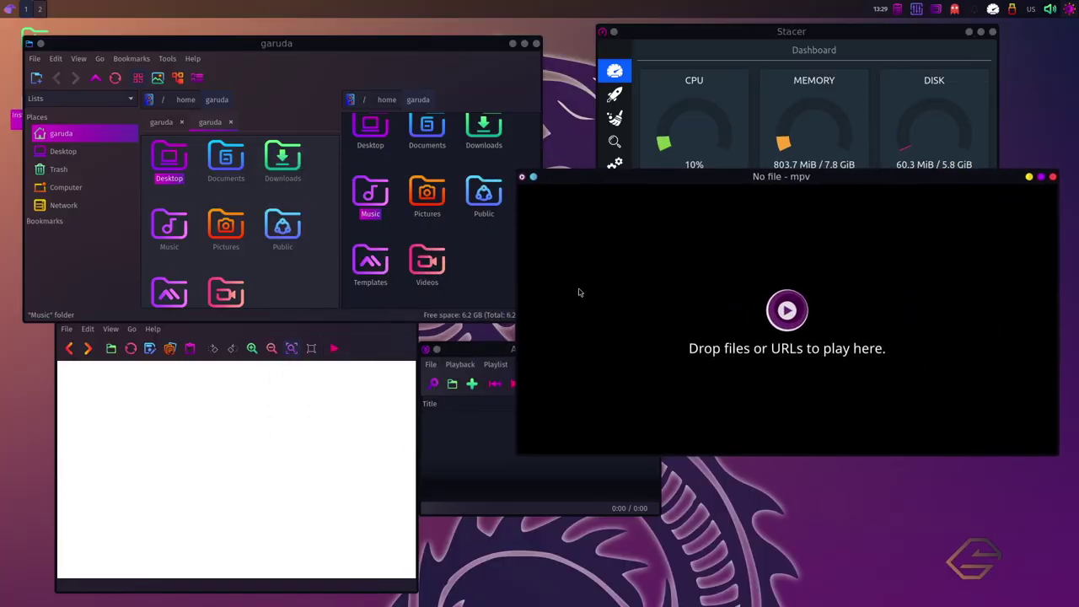
{"action": "left_click_drag", "start_coordinate": [516, 286], "coordinate": [753, 286]}
{"action": "left_click_drag", "start_coordinate": [860, 175], "coordinate": [784, 363]}
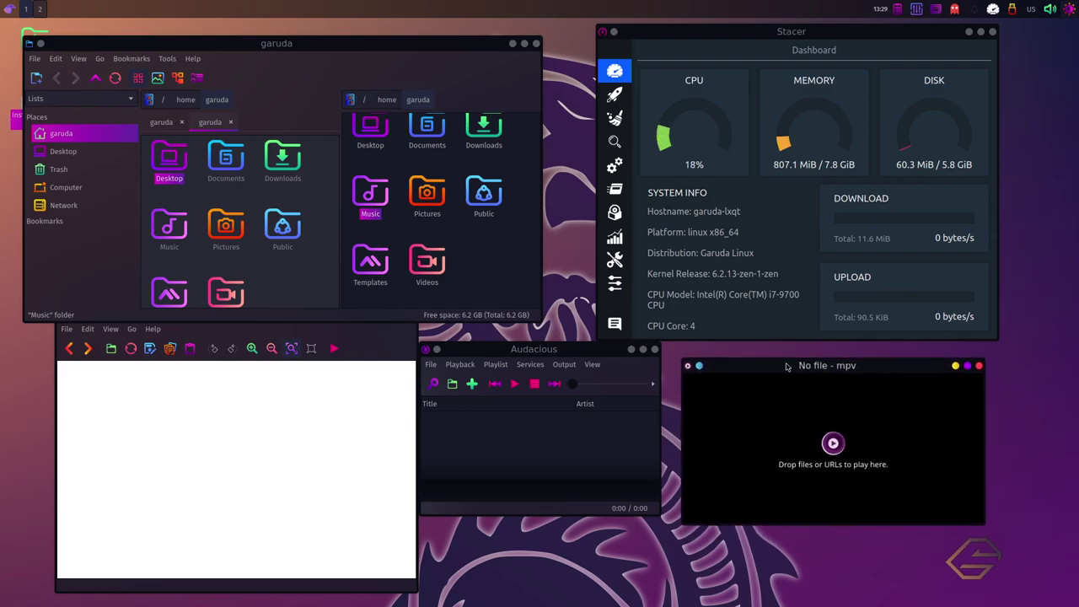
Step: Open the Octopi package manager from System Tools and dismiss its error dialog
{"action": "left_click", "coordinate": [9, 9]}
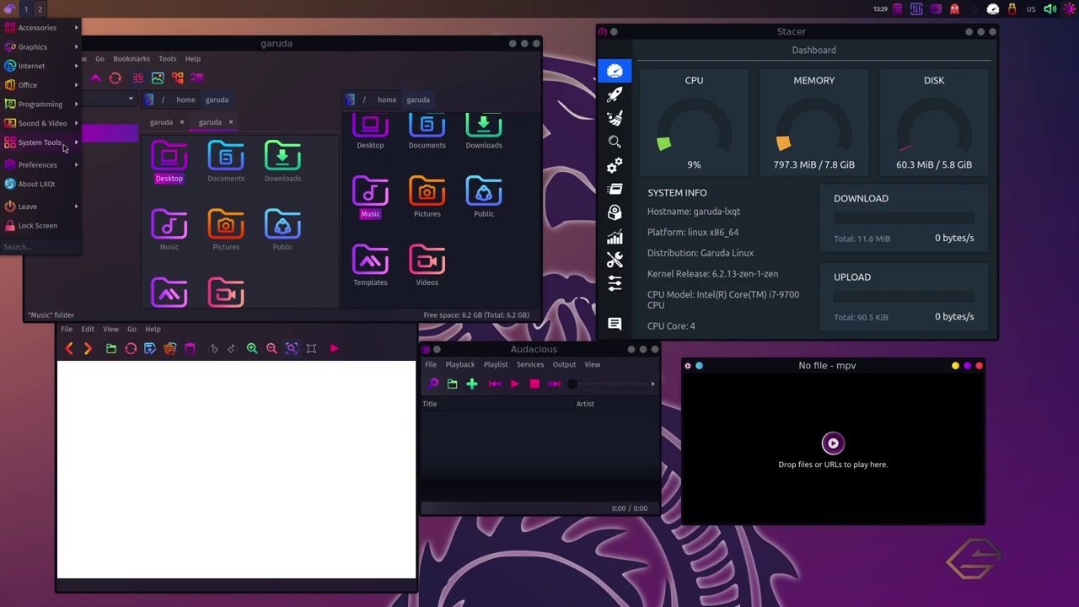
{"action": "mouse_move", "coordinate": [63, 148]}
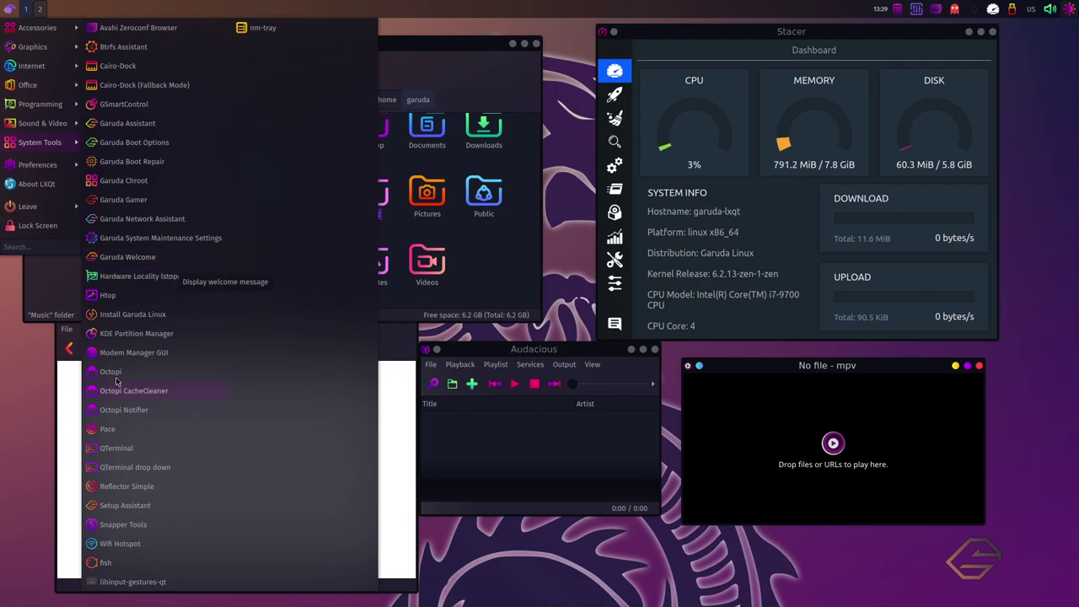
{"action": "left_click", "coordinate": [335, 390]}
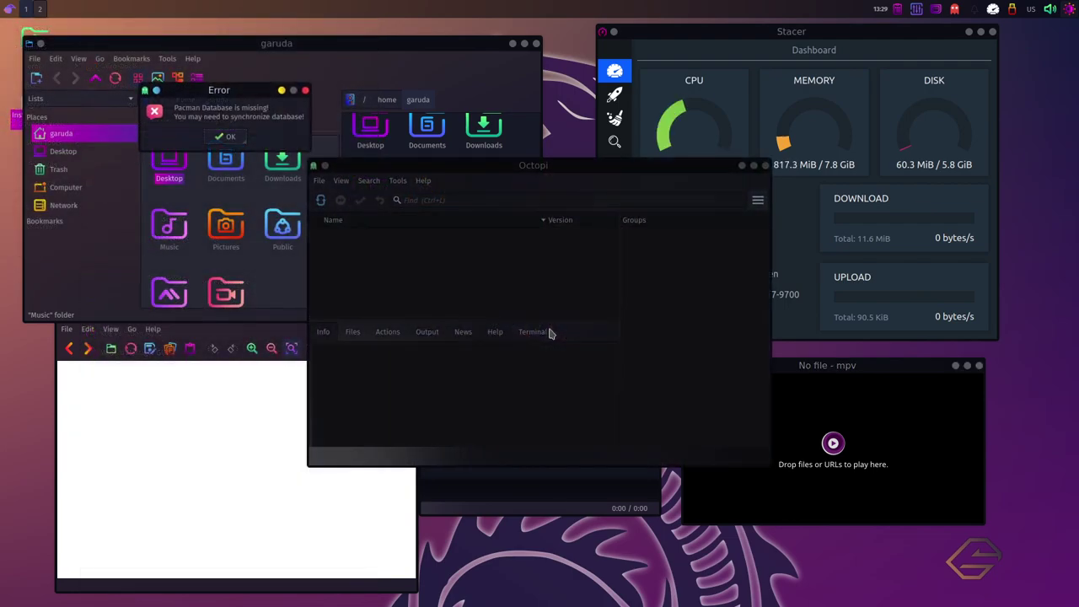
{"action": "left_click", "coordinate": [228, 138]}
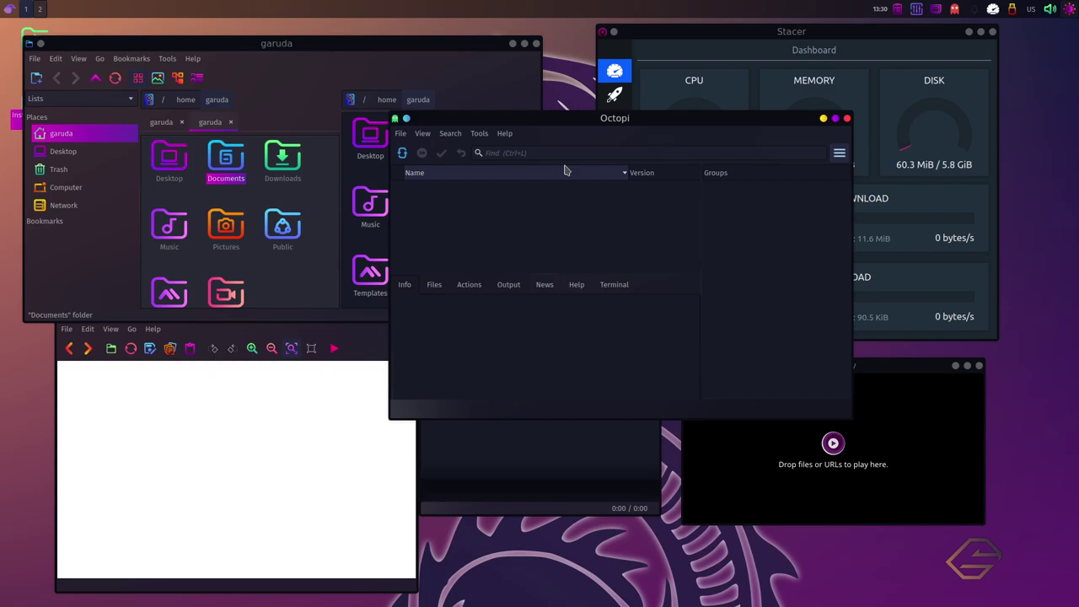
Step: Open the fish shell from System Tools and move its terminal window over Octopi, leaving Octopi's title bar uncovered
{"action": "left_click", "coordinate": [9, 9]}
{"action": "mouse_move", "coordinate": [41, 207]}
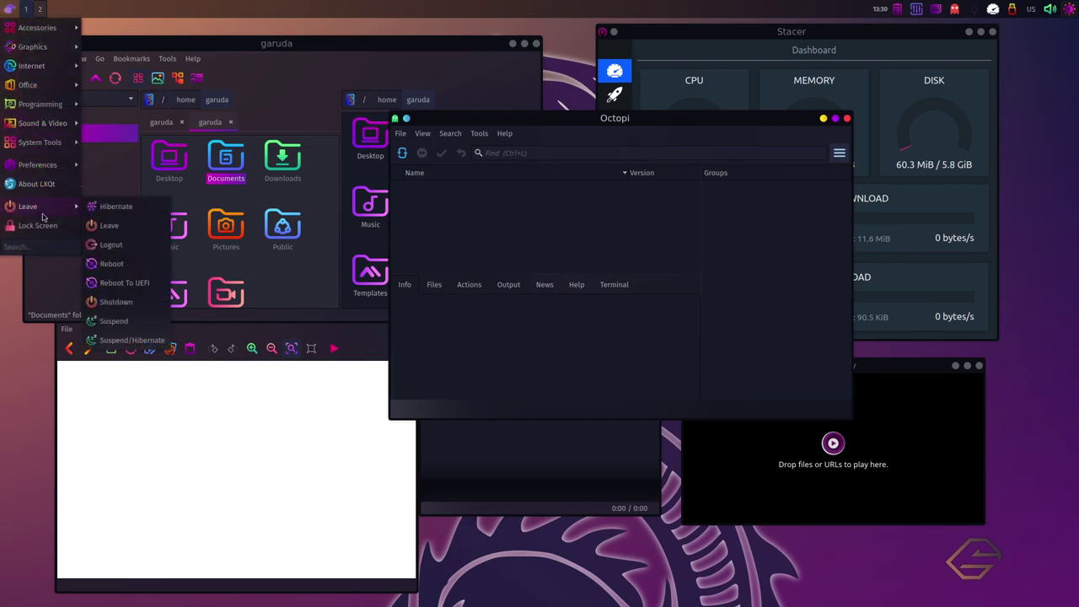
{"action": "mouse_move", "coordinate": [49, 168]}
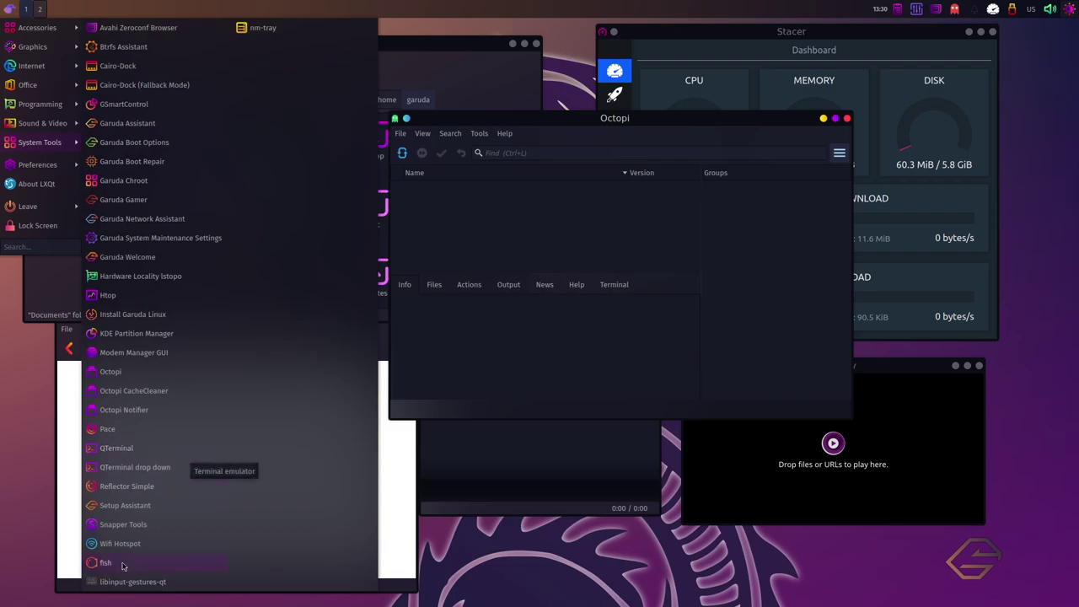
{"action": "left_click", "coordinate": [122, 569]}
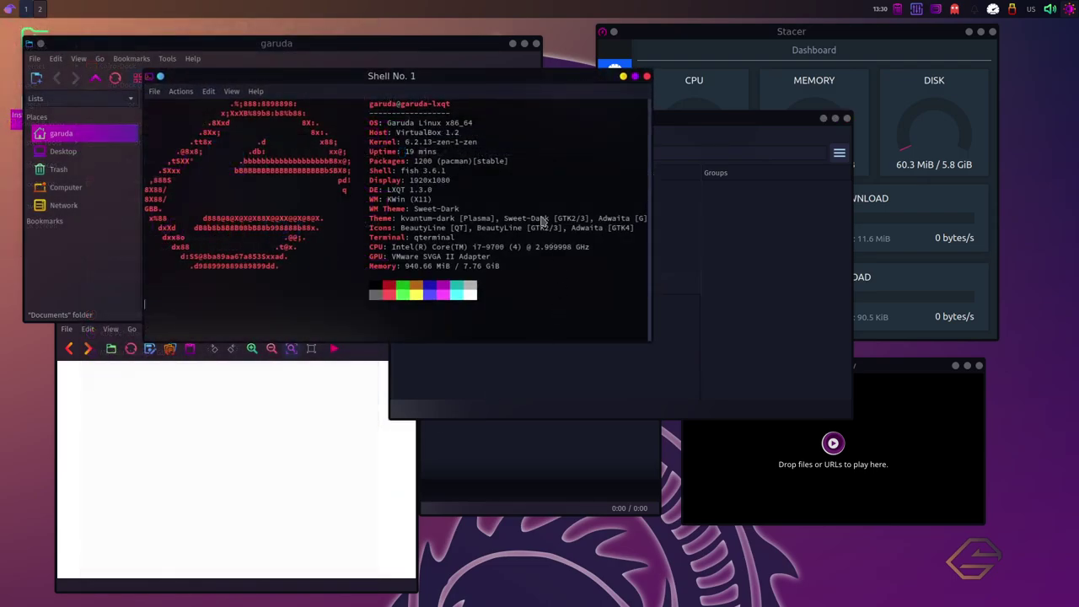
{"action": "left_click_drag", "start_coordinate": [480, 85], "coordinate": [706, 97]}
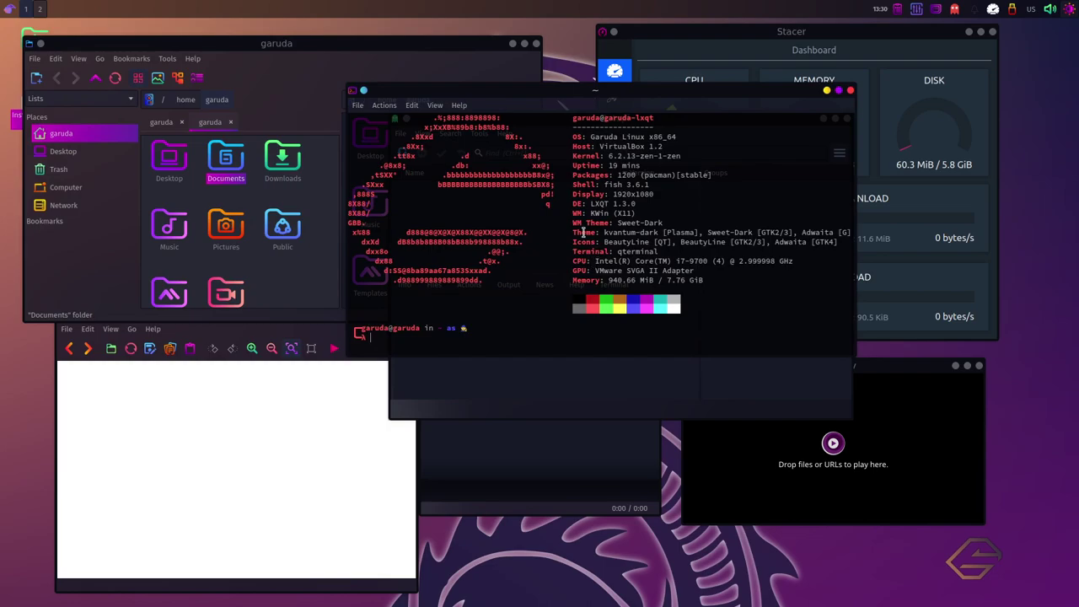
{"action": "double_click", "coordinate": [582, 232]}
{"action": "left_click", "coordinate": [508, 343]}
{"action": "left_click_drag", "start_coordinate": [638, 90], "coordinate": [635, 164]}
Step: View the terminal's About information and close the dialog
{"action": "left_click", "coordinate": [455, 179]}
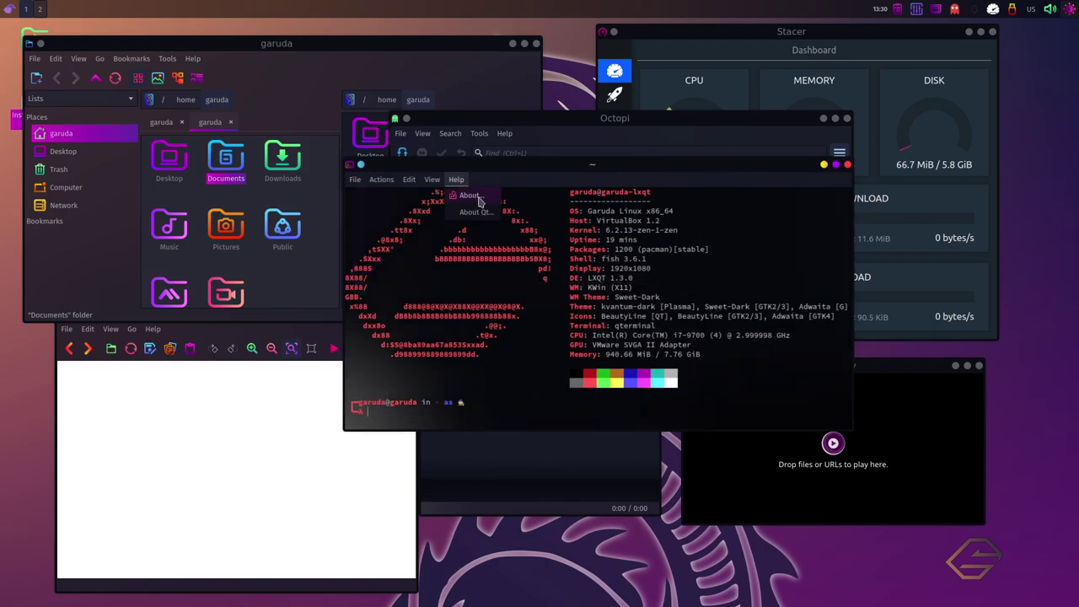
{"action": "left_click", "coordinate": [472, 196]}
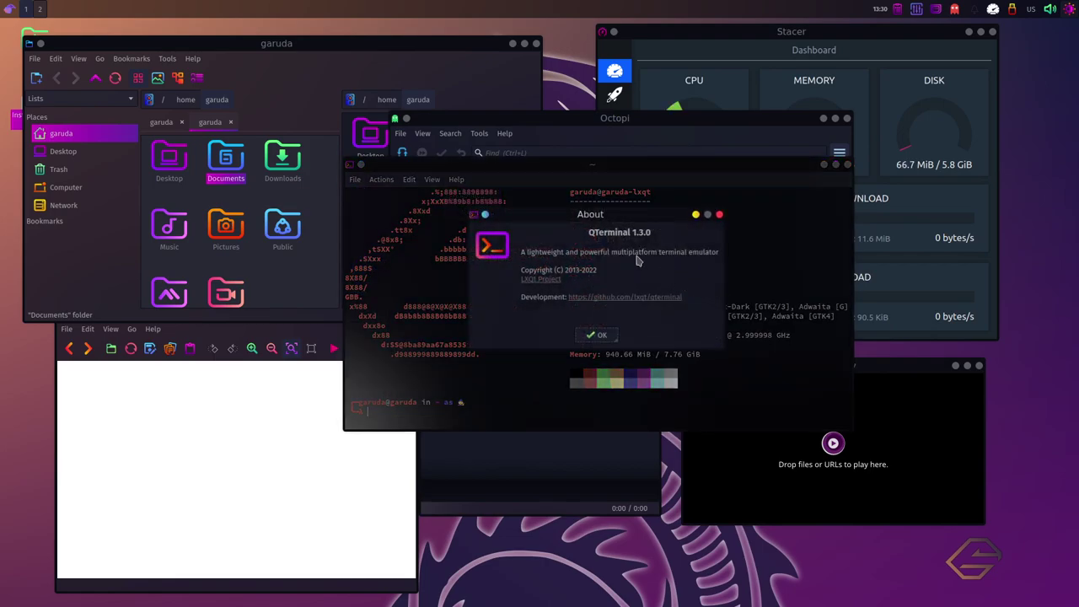
{"action": "left_click", "coordinate": [719, 216]}
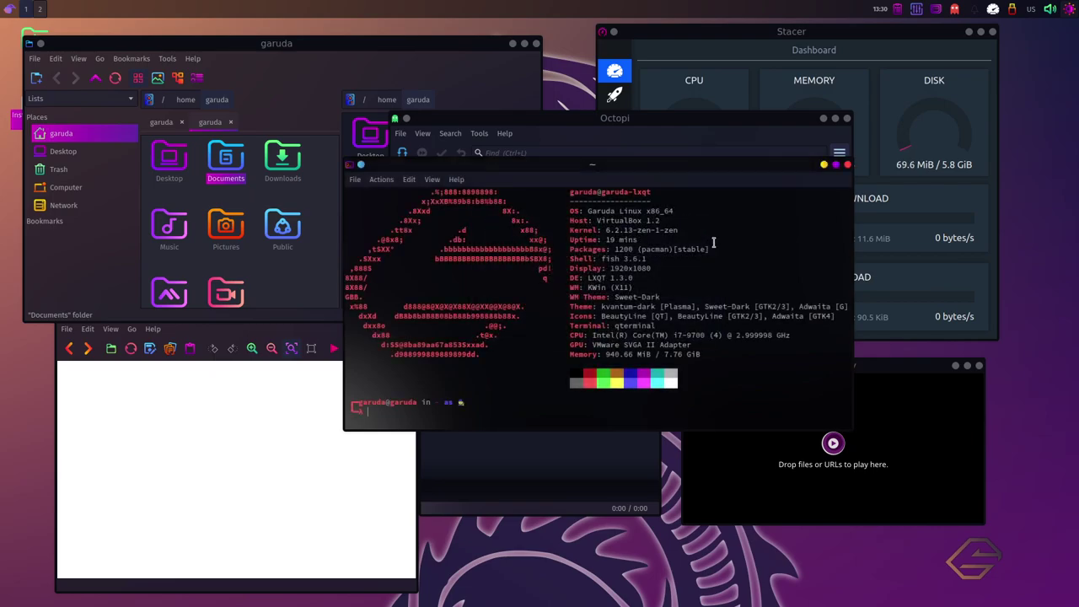
Step: Clear the terminal and synchronize the package databases with sudo pacman -Sy
{"action": "type", "text": "clearpacman"}
{"action": "key", "text": "Tab"}
{"action": "type", "text": "-Sy"}
{"action": "key", "text": "Tab"}
{"action": "key", "text": "Return"}
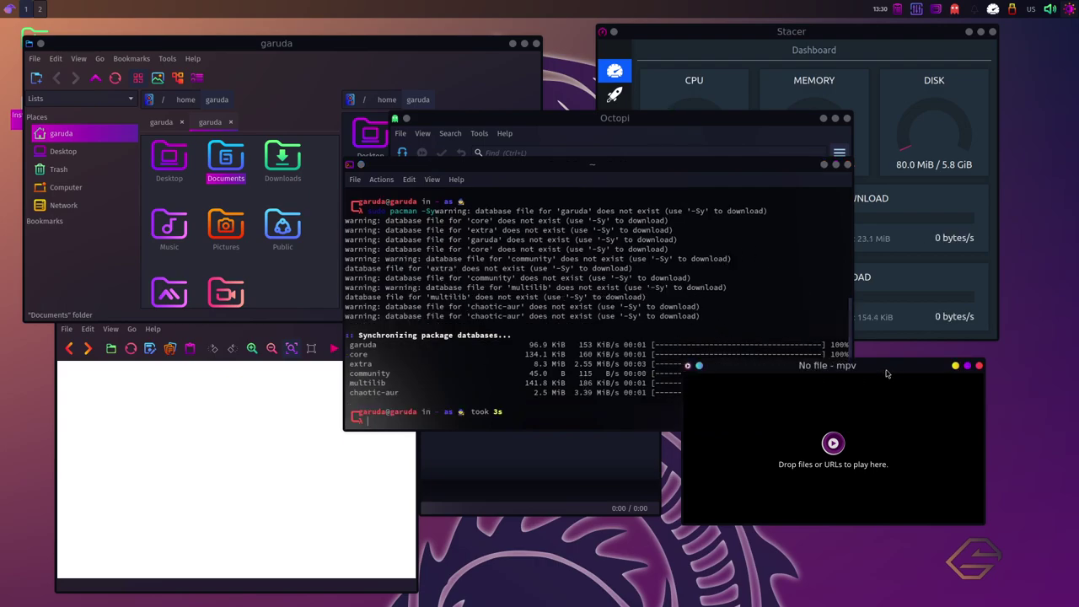
Step: Move the Octopi window down over mpv and shift the terminal so it uncovers more of Stacer and Octopi
{"action": "left_click_drag", "start_coordinate": [591, 123], "coordinate": [675, 230]}
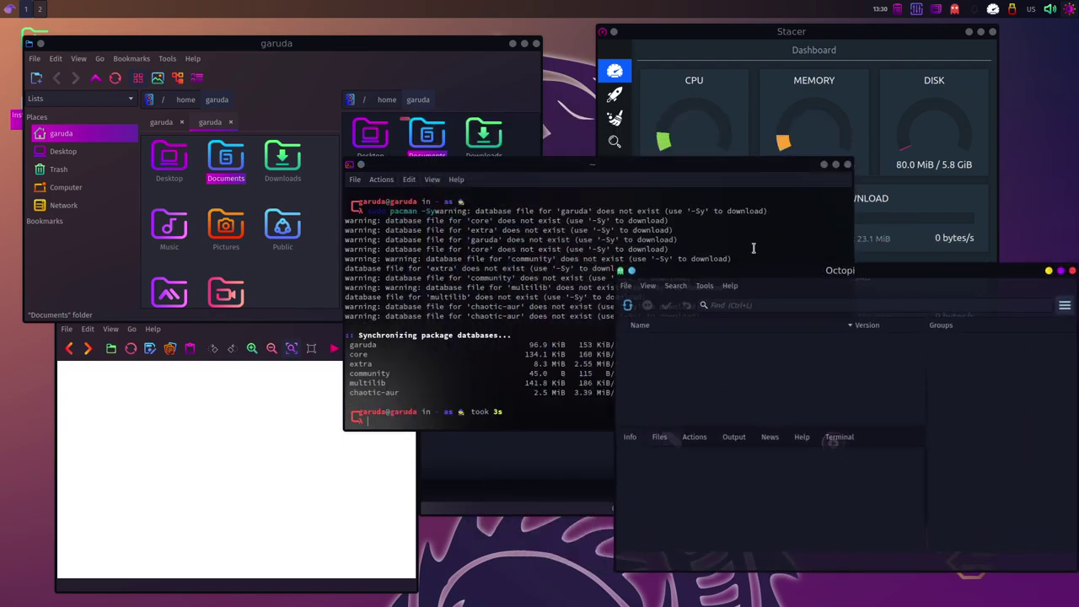
{"action": "double_click", "coordinate": [578, 167]}
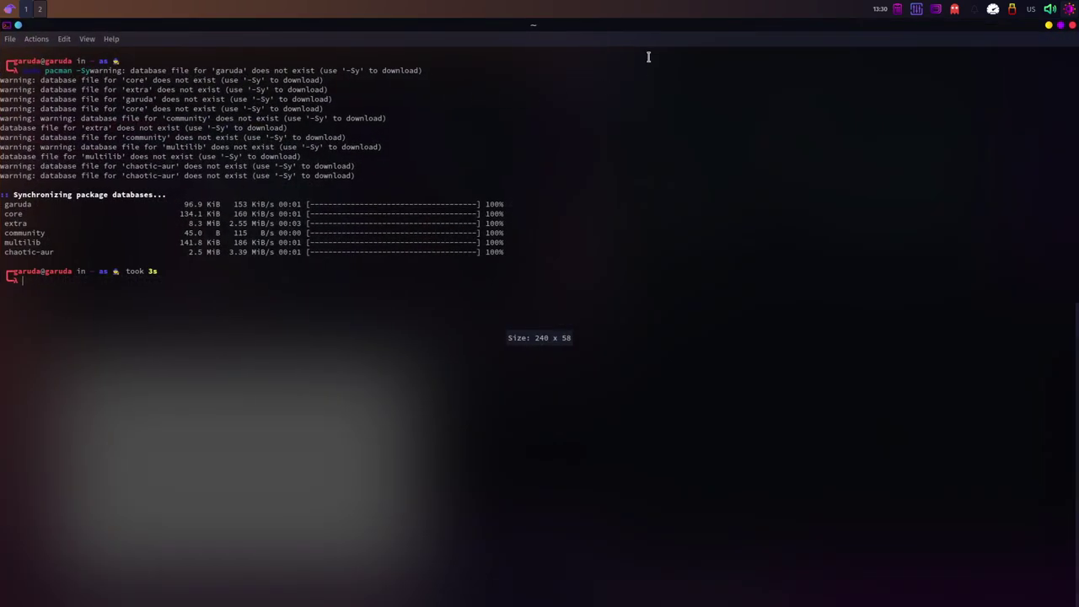
{"action": "left_click_drag", "start_coordinate": [643, 31], "coordinate": [497, 115]}
{"action": "left_click", "coordinate": [539, 447]}
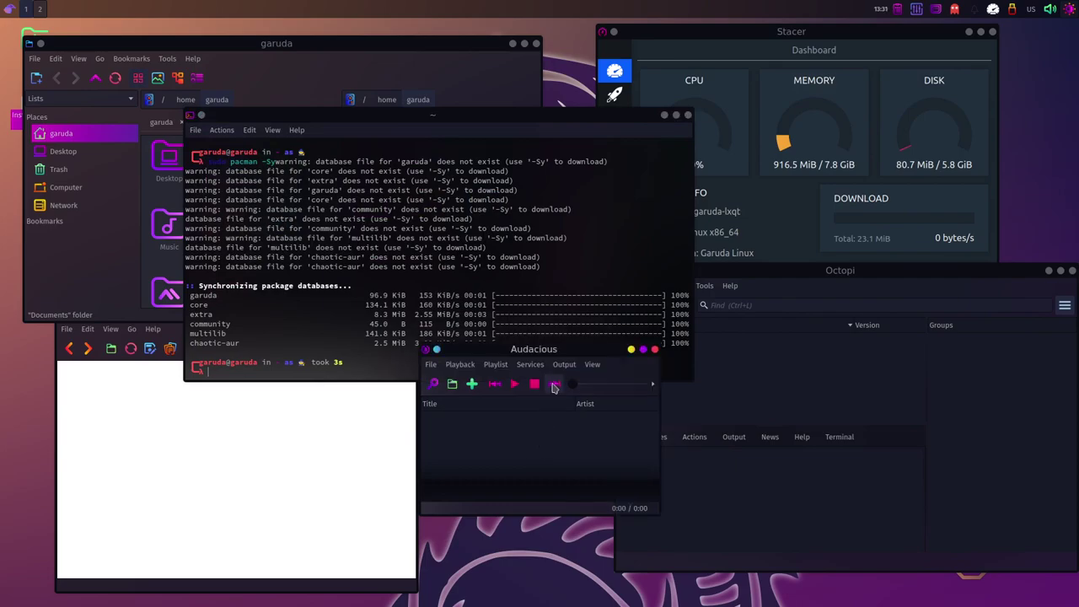
{"action": "left_click", "coordinate": [818, 274]}
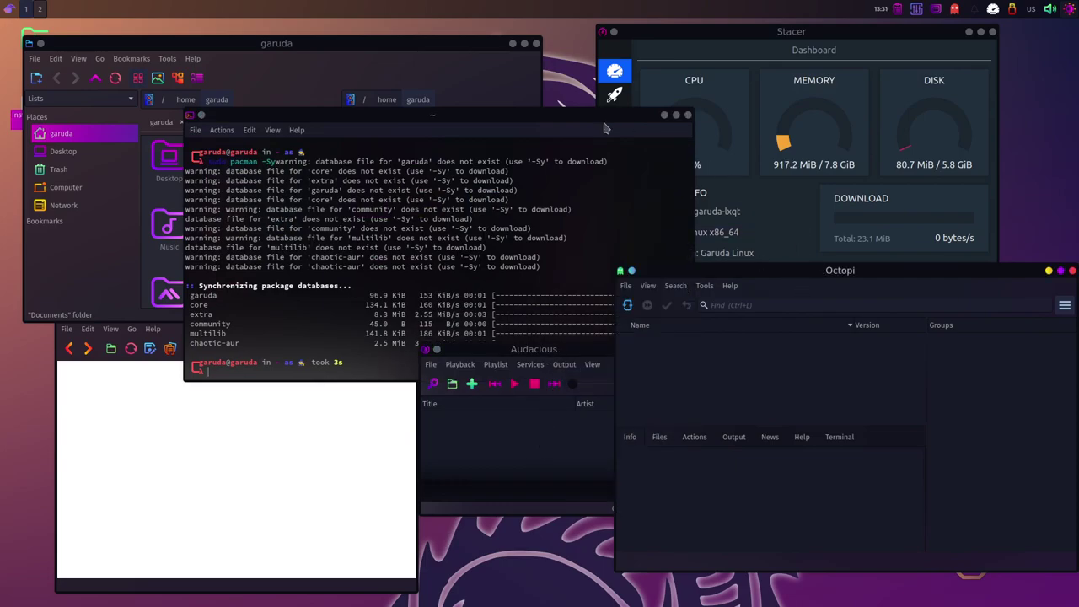
Step: Move the terminal over the file manager, clear of Audacious, and highlight garuda in the synchronized repository list
{"action": "left_click_drag", "start_coordinate": [614, 123], "coordinate": [515, 82]}
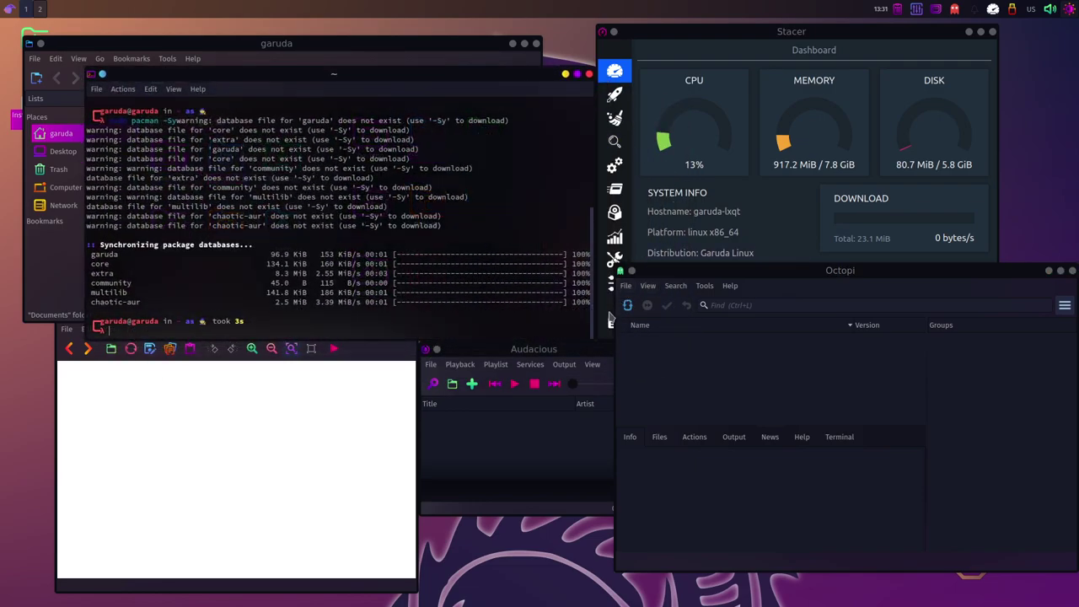
{"action": "left_click", "coordinate": [575, 349]}
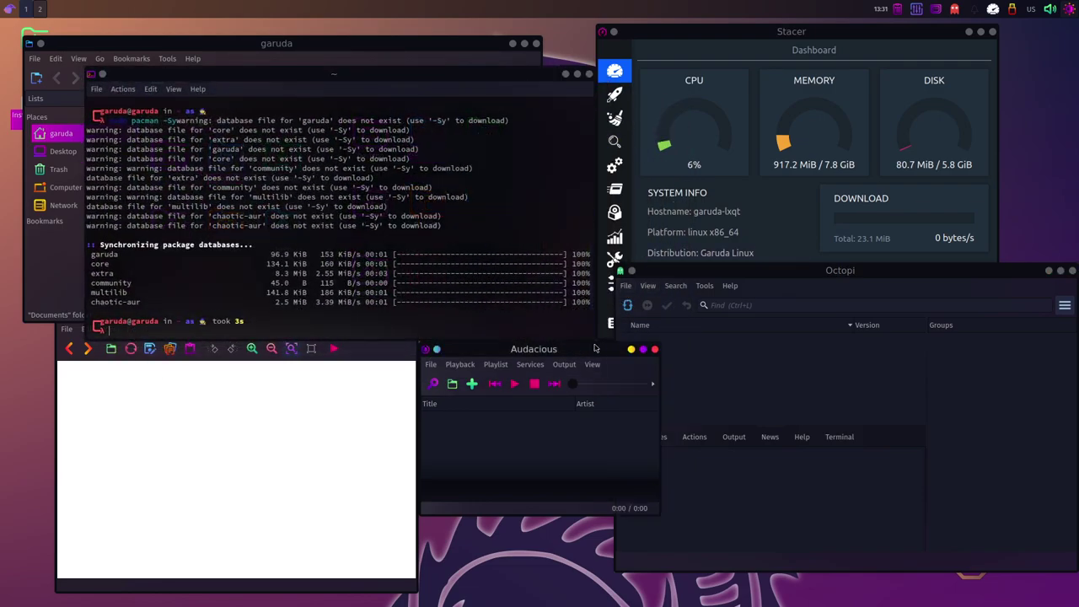
{"action": "double_click", "coordinate": [102, 254]}
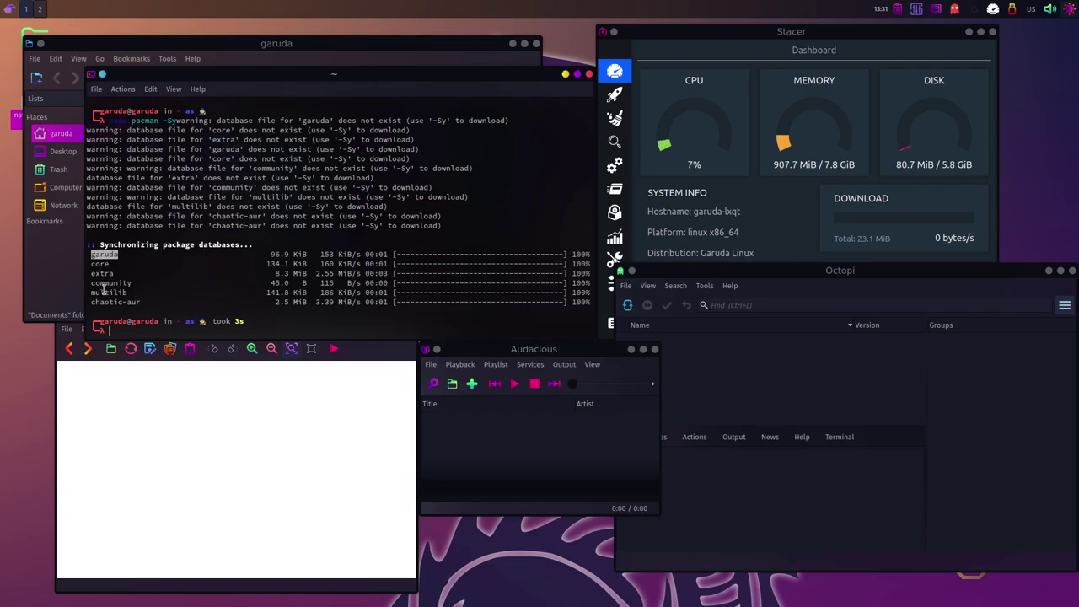
{"action": "left_click", "coordinate": [569, 358]}
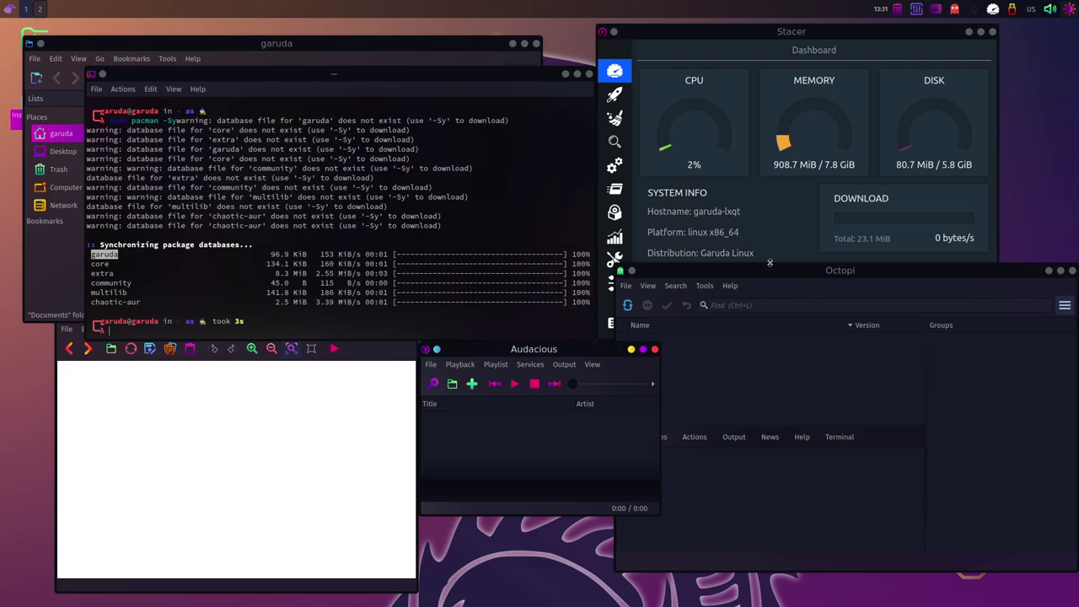
Step: Check for package updates in Octopi and look back through the list of outdated packages in its output
{"action": "left_click", "coordinate": [732, 341]}
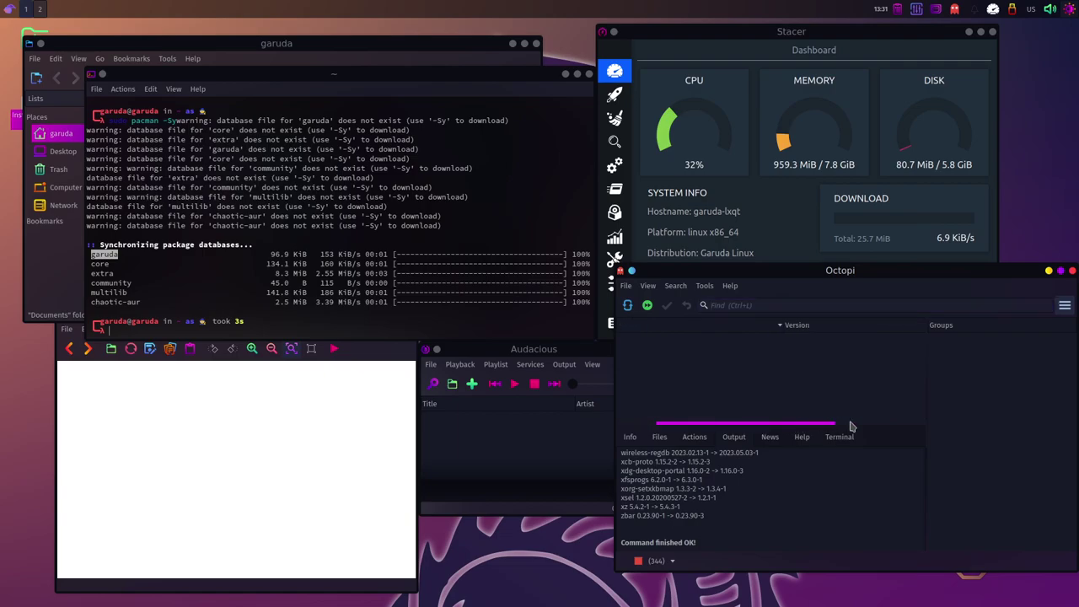
{"action": "scroll", "coordinate": [819, 496], "scroll_direction": "up", "scroll_amount": 5}
{"action": "scroll", "coordinate": [816, 489], "scroll_direction": "up", "scroll_amount": 5}
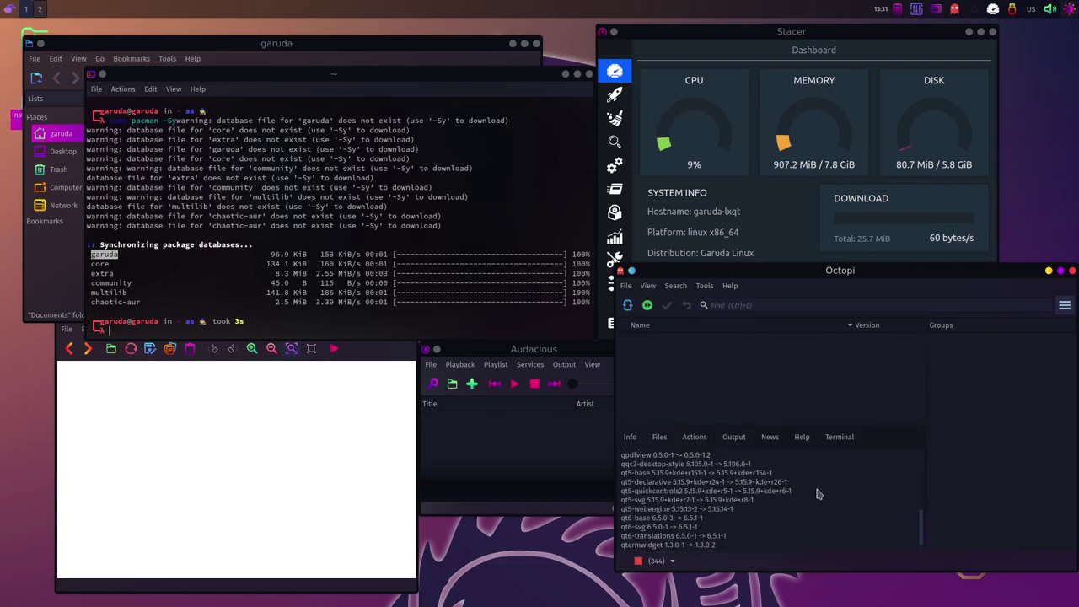
Step: View Octopi's package filter options and quit Octopi
{"action": "left_click", "coordinate": [676, 286]}
{"action": "mouse_move", "coordinate": [649, 287]}
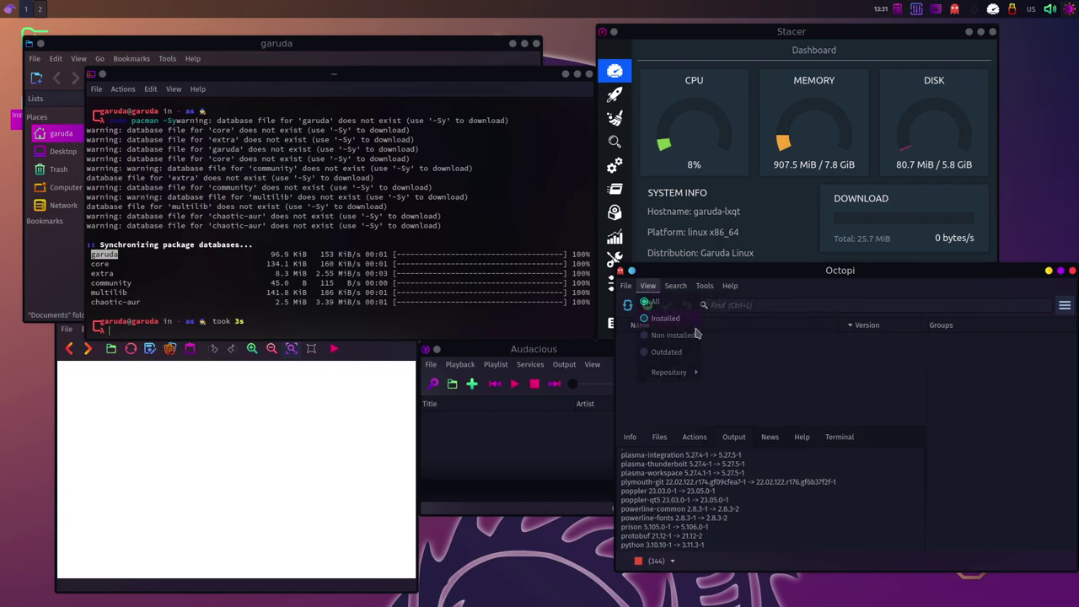
{"action": "key", "text": "ctrl+q"}
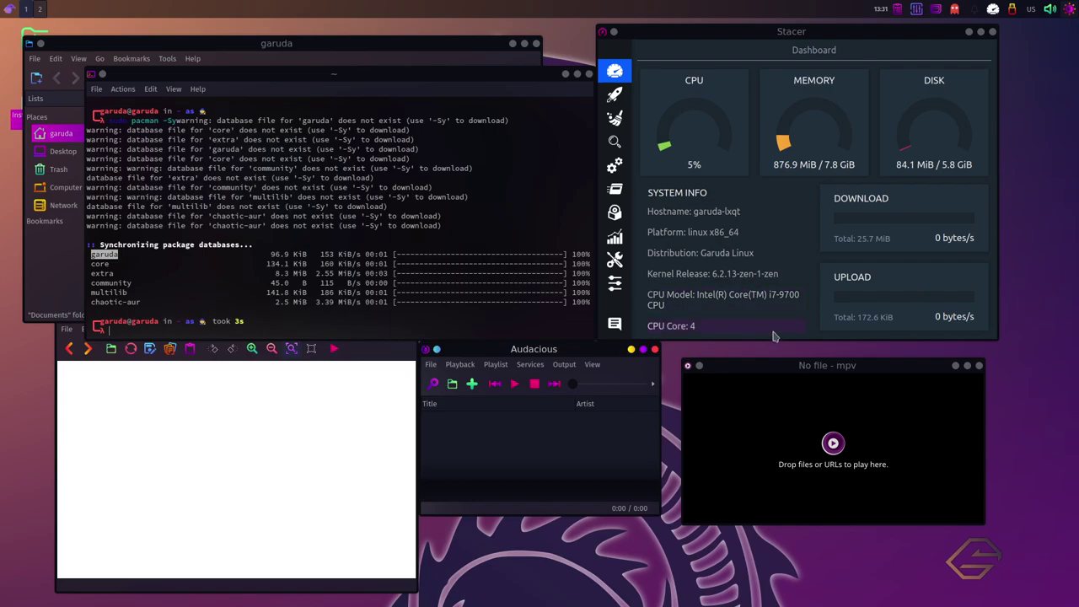
Step: Move the mpv window up slightly and quit Stacer completely instead of keeping it in the system tray
{"action": "left_click_drag", "start_coordinate": [809, 365], "coordinate": [815, 341]}
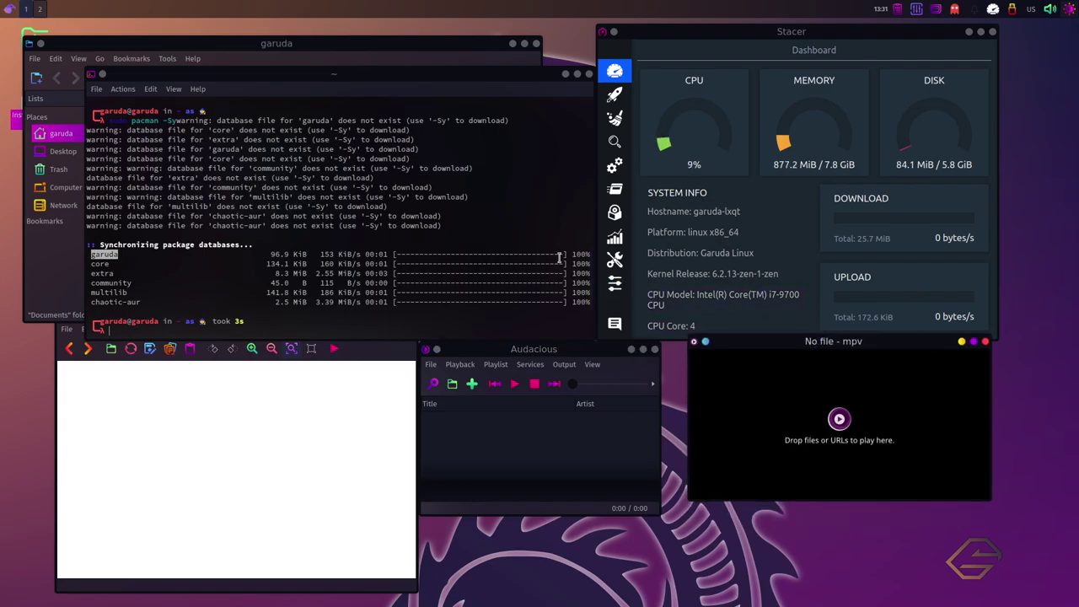
{"action": "left_click", "coordinate": [992, 32]}
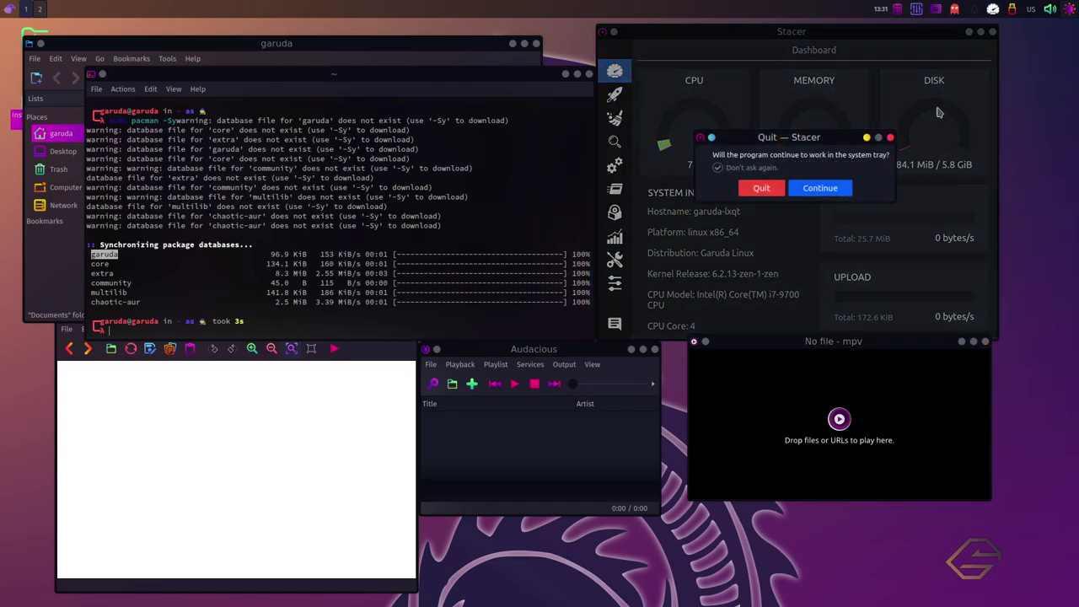
{"action": "left_click", "coordinate": [777, 188]}
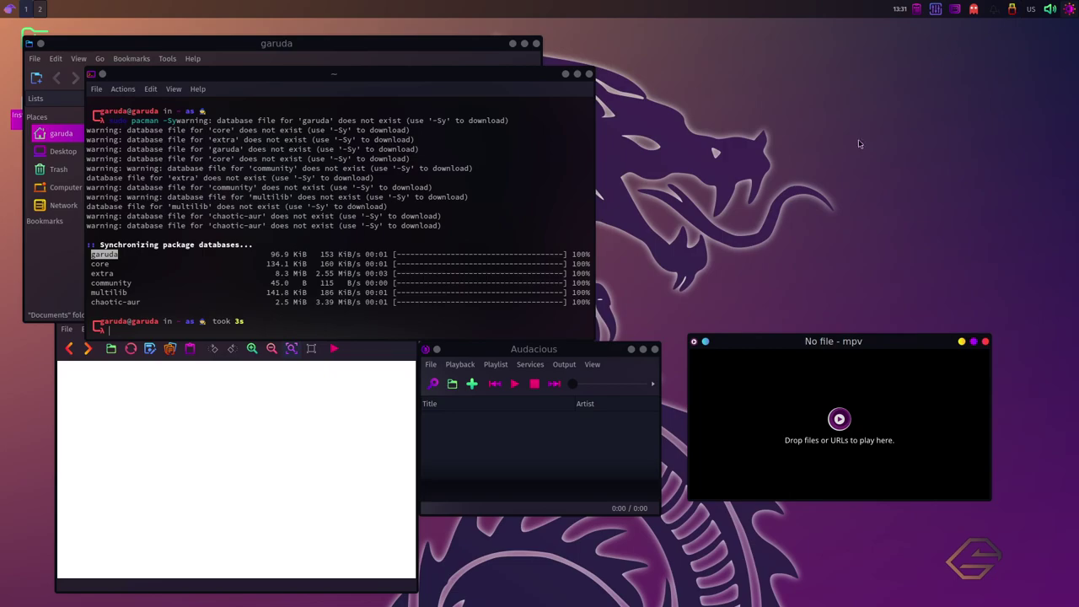
Step: Spread out the mpv and Audacious windows and move the terminal to uncover the file manager's folders
{"action": "left_click_drag", "start_coordinate": [806, 336], "coordinate": [845, 289]}
{"action": "left_click_drag", "start_coordinate": [573, 349], "coordinate": [649, 380]}
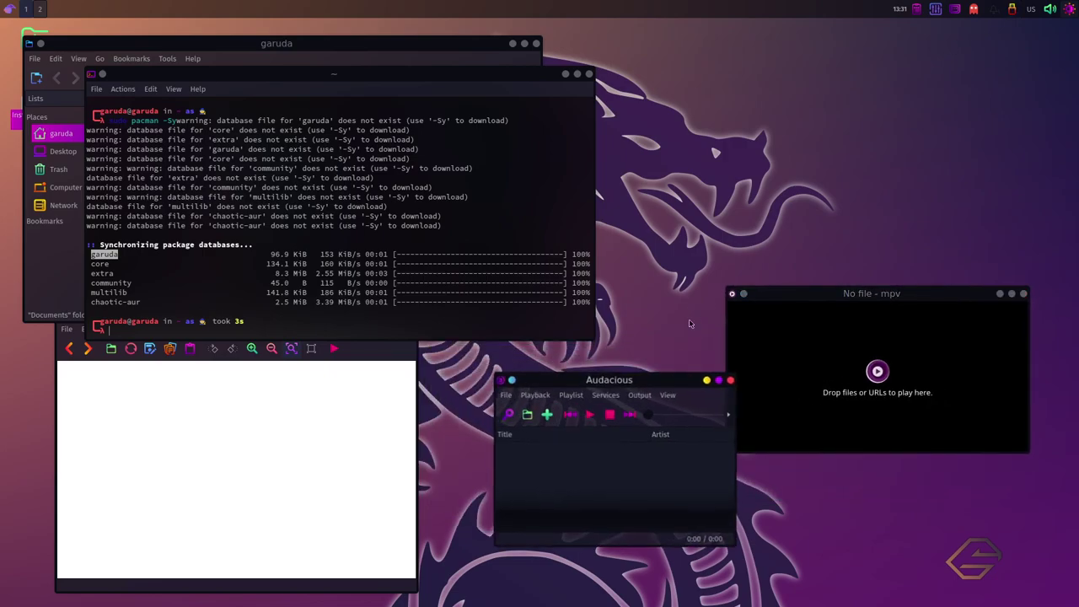
{"action": "left_click_drag", "start_coordinate": [491, 76], "coordinate": [816, 58]}
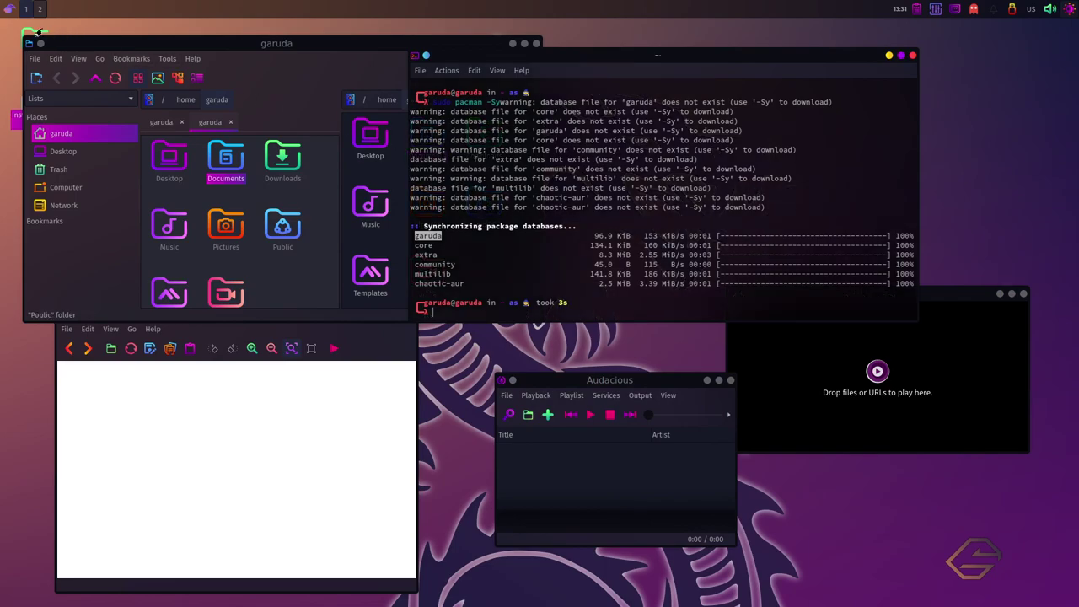
Step: Show the System Tools category of the application menu
{"action": "left_click", "coordinate": [9, 8]}
{"action": "mouse_move", "coordinate": [38, 144]}
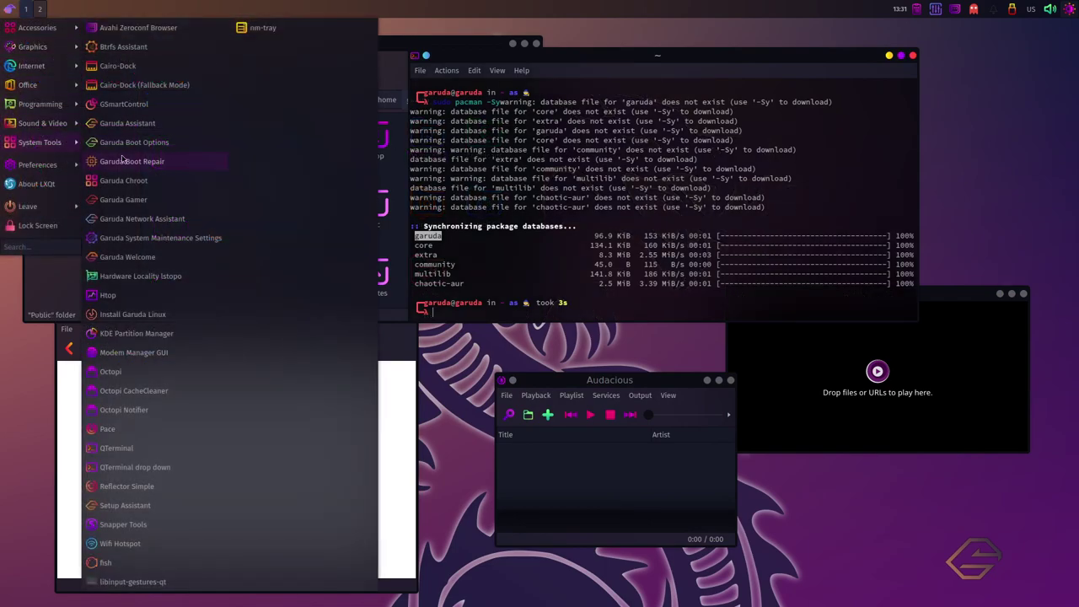